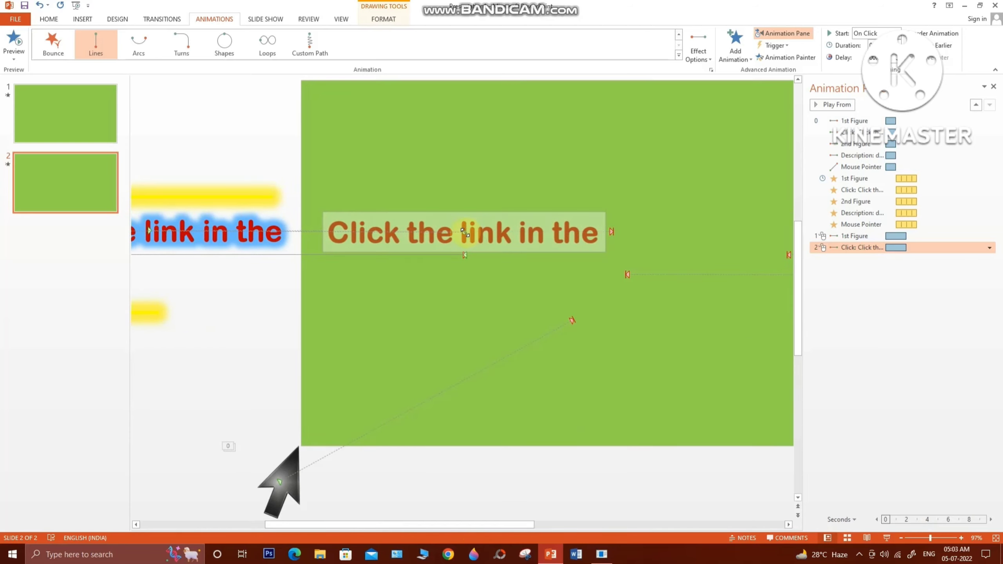
Reposition the "Click the link in the" exit path to start at the entry path's on-slide end and finish on the off-slide text.
{"action": "left_click_drag", "start_coordinate": [465, 233], "coordinate": [613, 232]}
{"action": "left_click", "coordinate": [652, 289]}
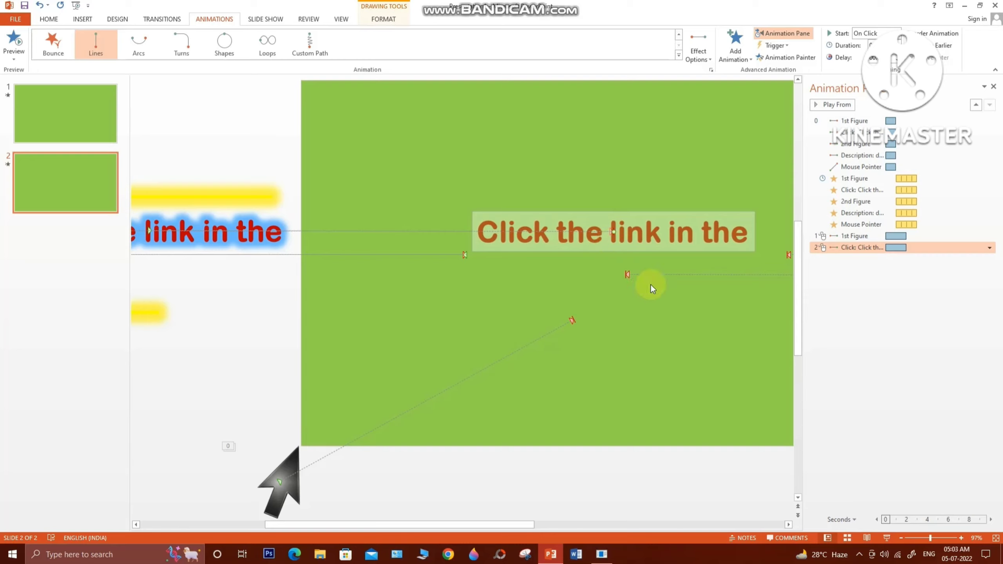
{"action": "left_click_drag", "start_coordinate": [614, 232], "coordinate": [613, 232]}
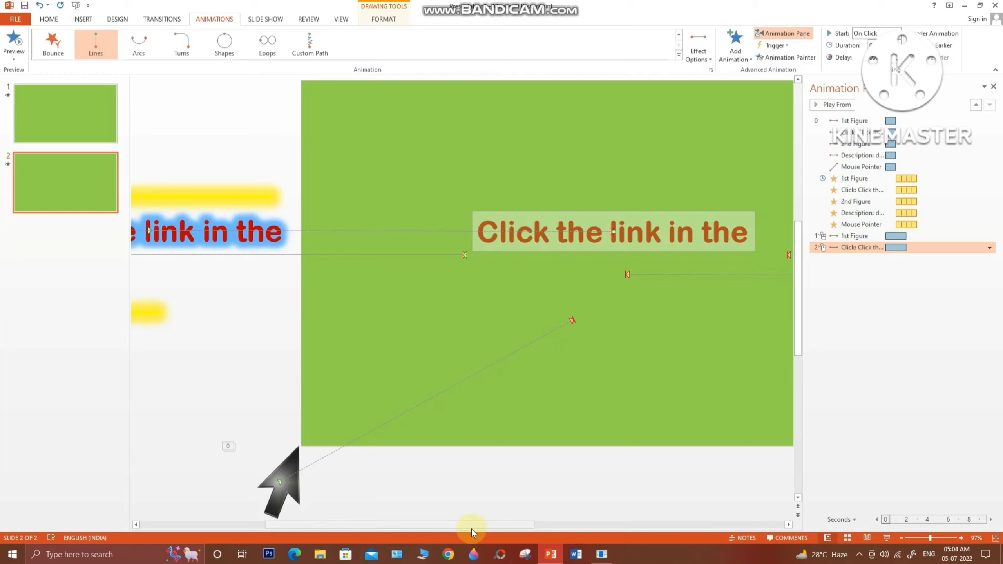
{"action": "left_click_drag", "start_coordinate": [473, 526], "coordinate": [215, 531]}
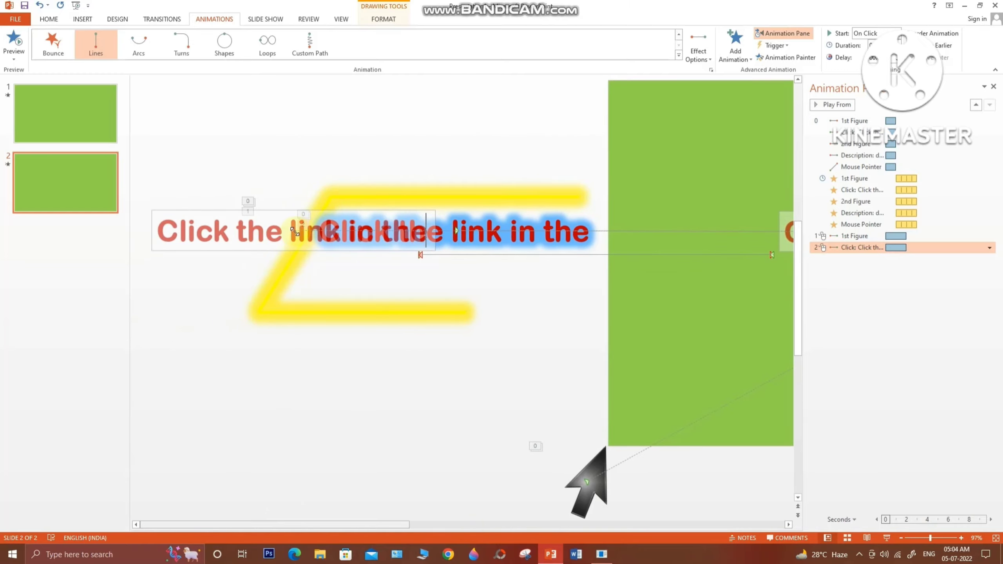
{"action": "left_click_drag", "start_coordinate": [294, 230], "coordinate": [455, 232]}
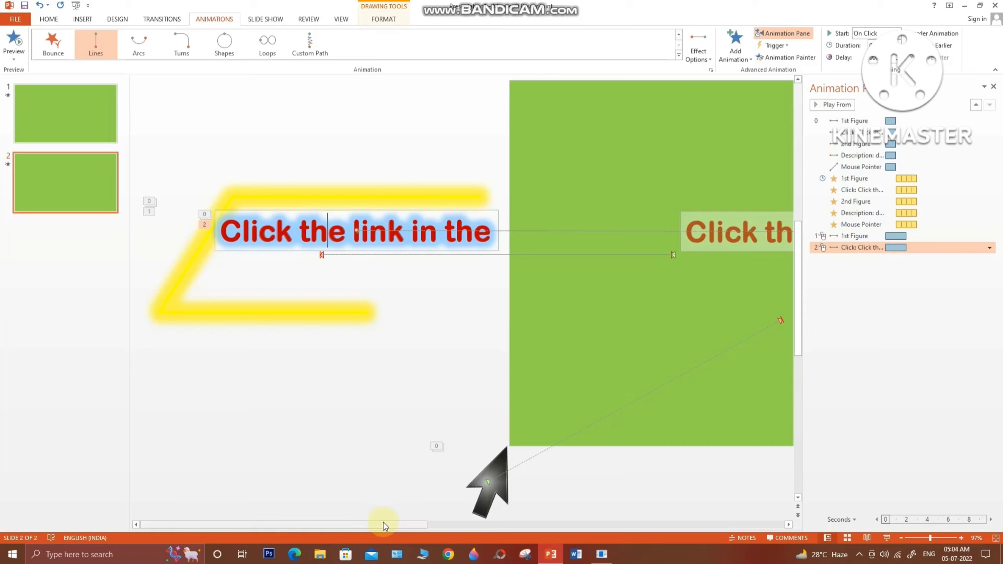
{"action": "left_click_drag", "start_coordinate": [384, 523], "coordinate": [454, 526]}
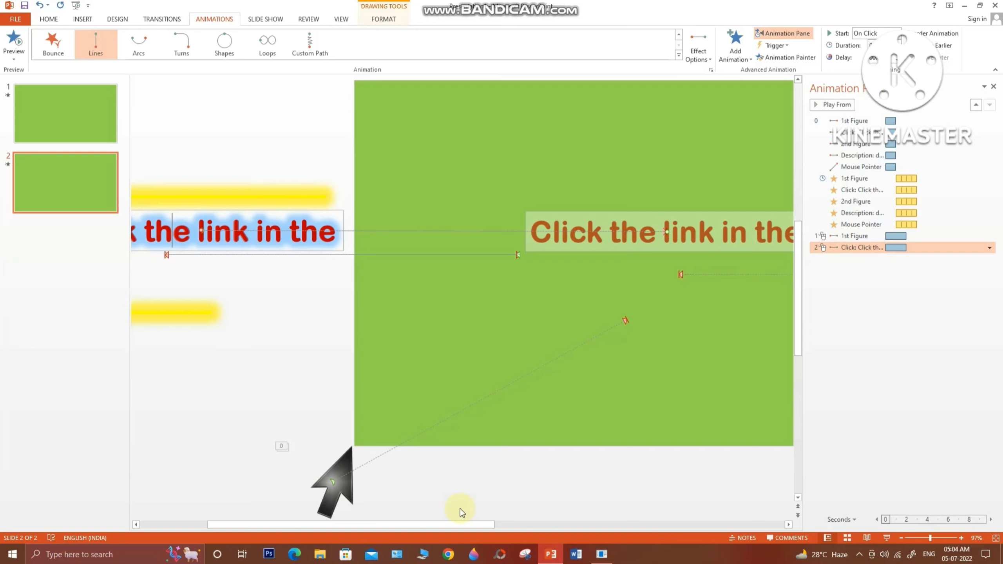
Add a Diagonal Down Right motion path to the mouse pointer picture beside the slide's lower corner.
{"action": "left_click_drag", "start_coordinate": [457, 525], "coordinate": [379, 533]}
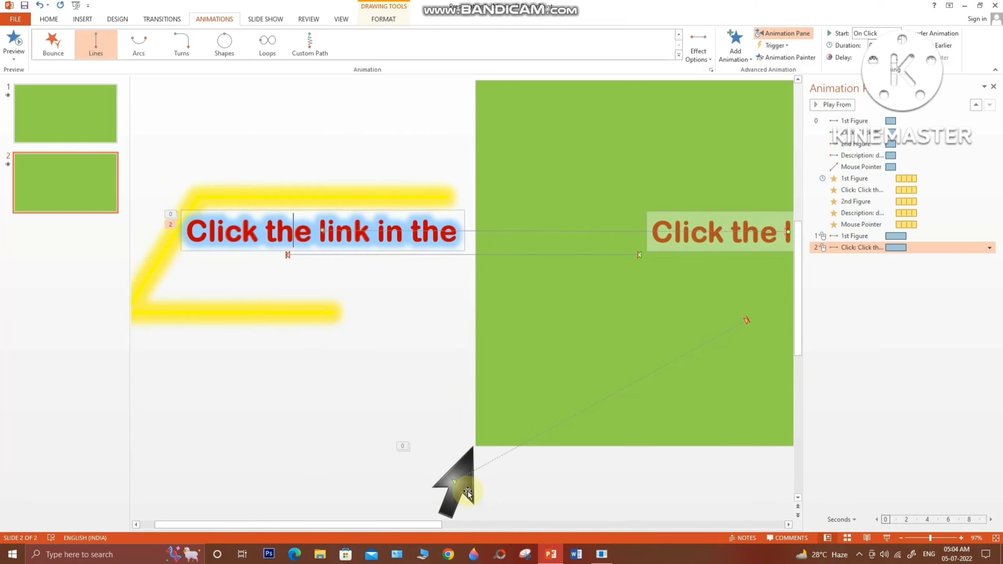
{"action": "left_click", "coordinate": [468, 493]}
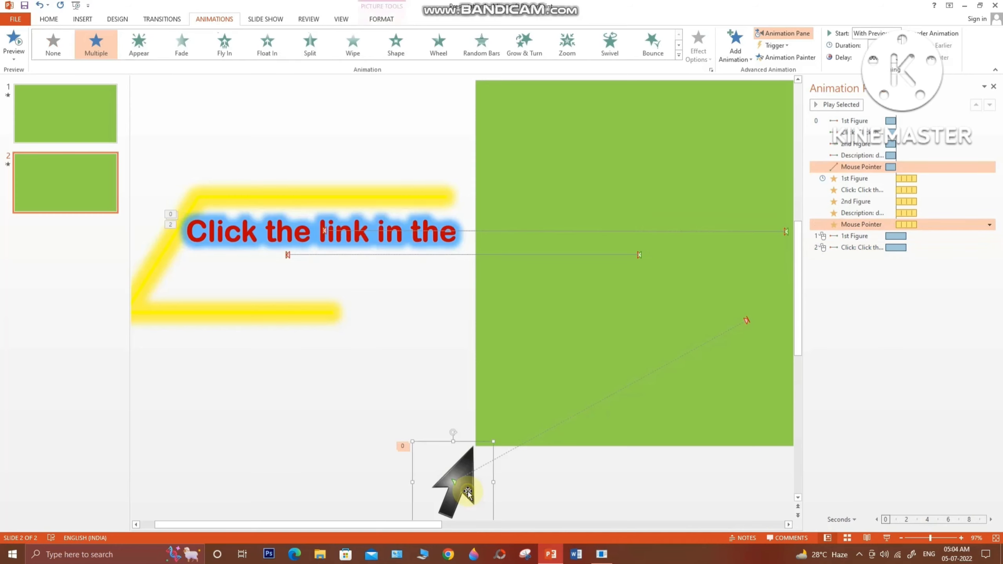
{"action": "left_click", "coordinate": [730, 51]}
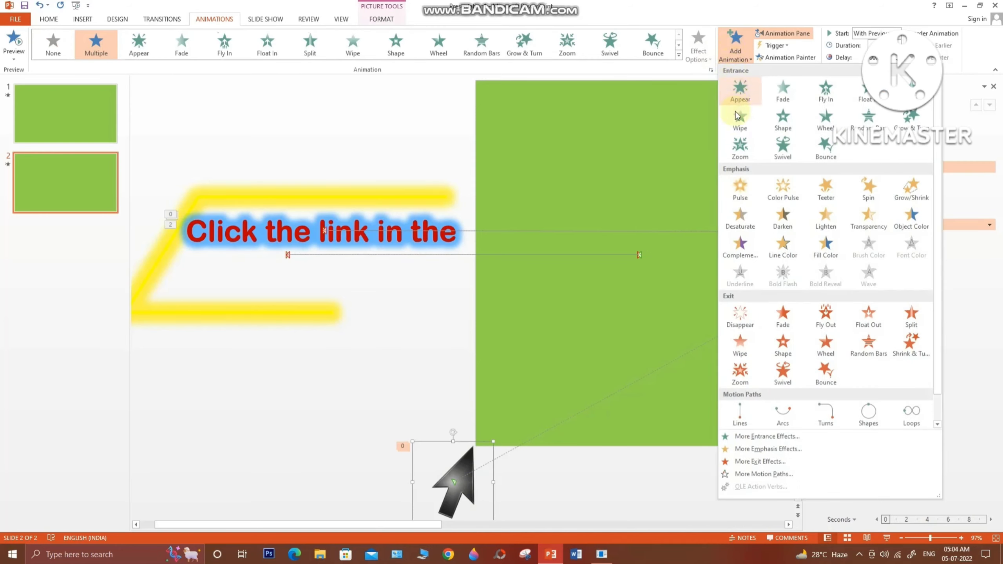
{"action": "left_click", "coordinate": [745, 476]}
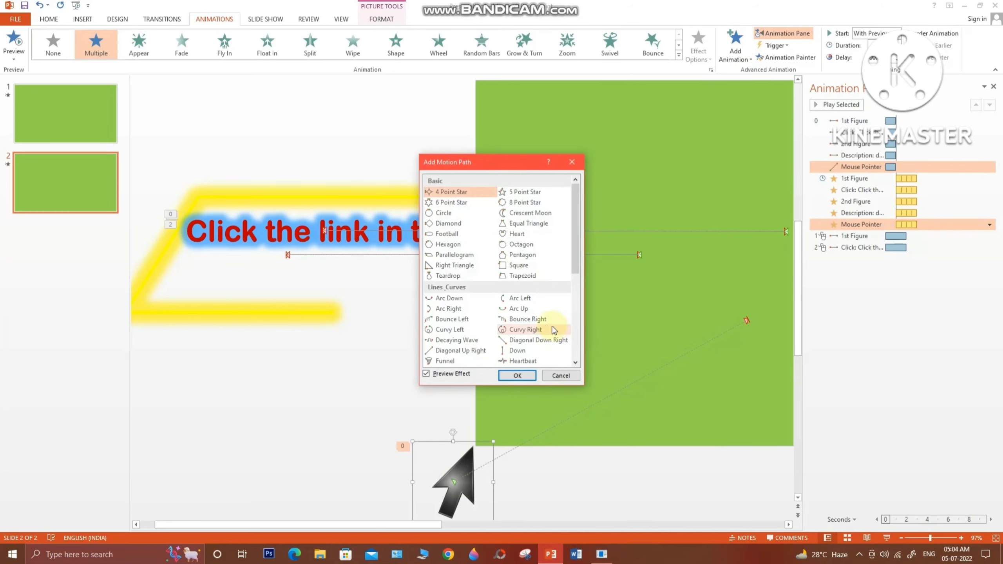
{"action": "left_click", "coordinate": [537, 341]}
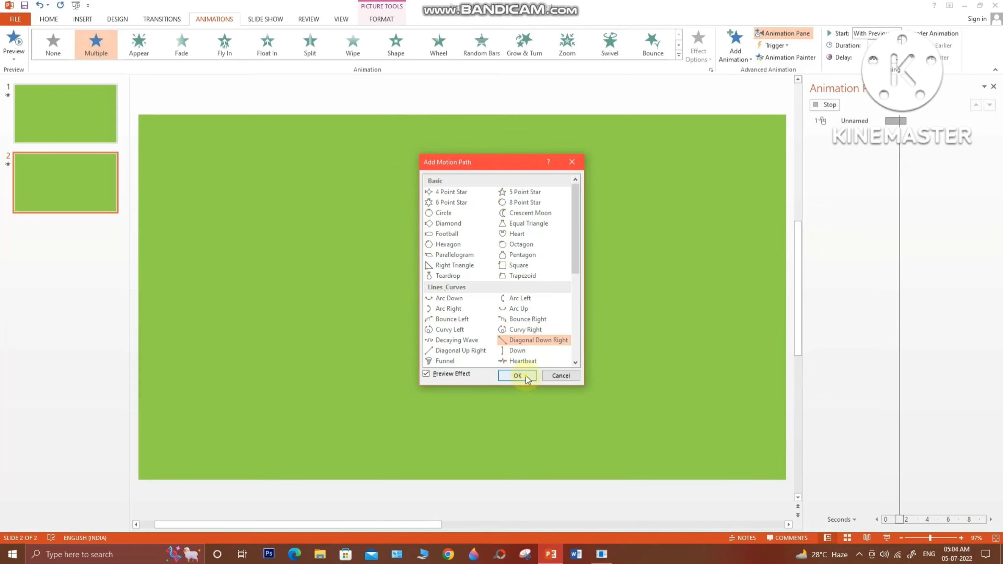
{"action": "left_click", "coordinate": [517, 375]}
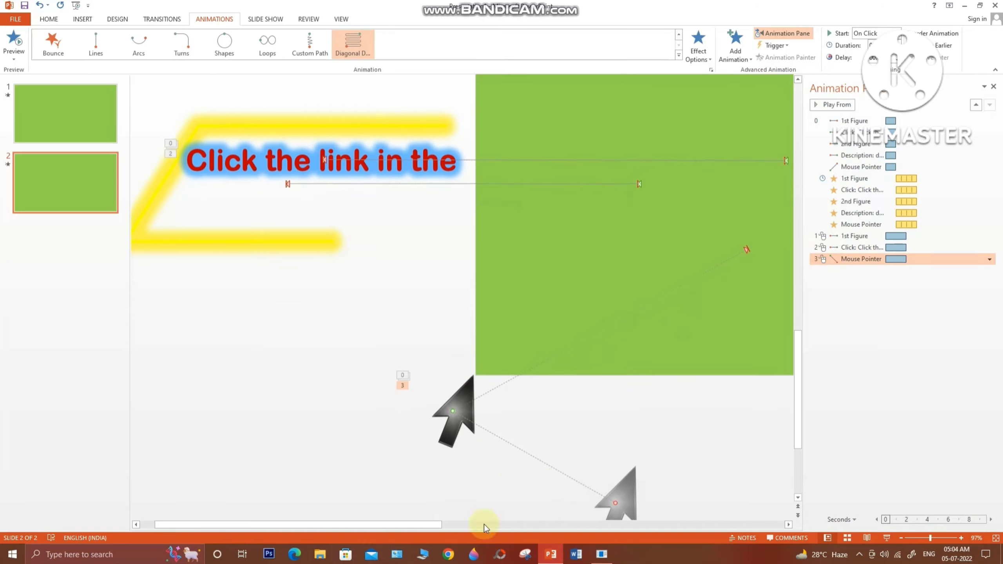
Reposition the mouse pointer's new path to start at its entry path's on-slide end and finish on the off-slide pointer.
{"action": "left_click_drag", "start_coordinate": [405, 526], "coordinate": [584, 524]}
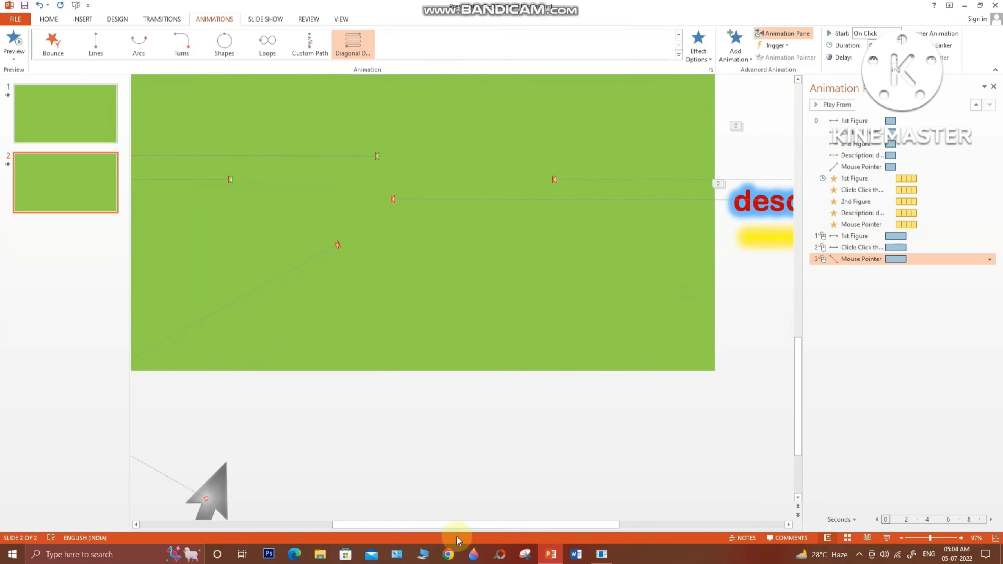
{"action": "left_click_drag", "start_coordinate": [493, 526], "coordinate": [425, 529]}
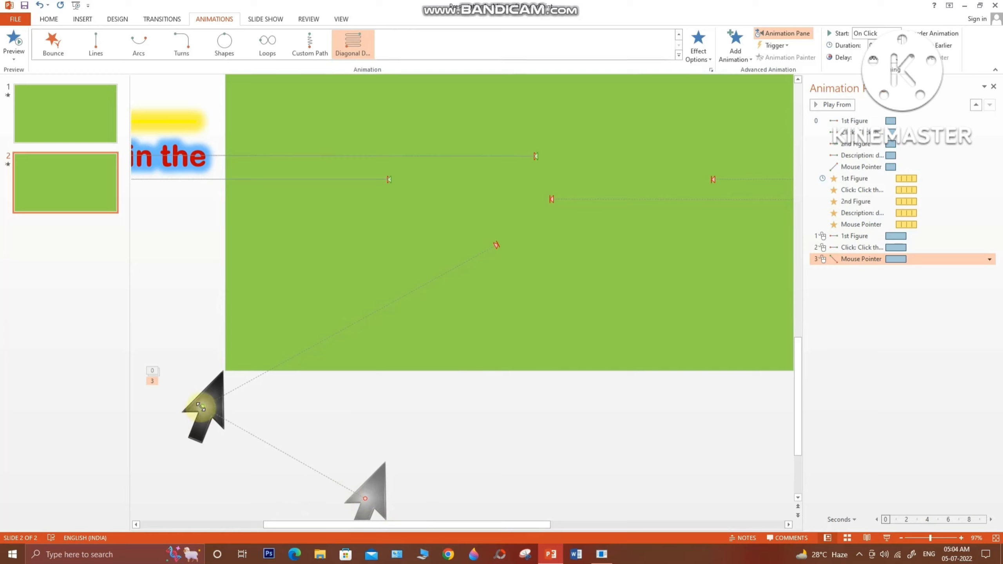
{"action": "left_click_drag", "start_coordinate": [202, 406], "coordinate": [498, 243]}
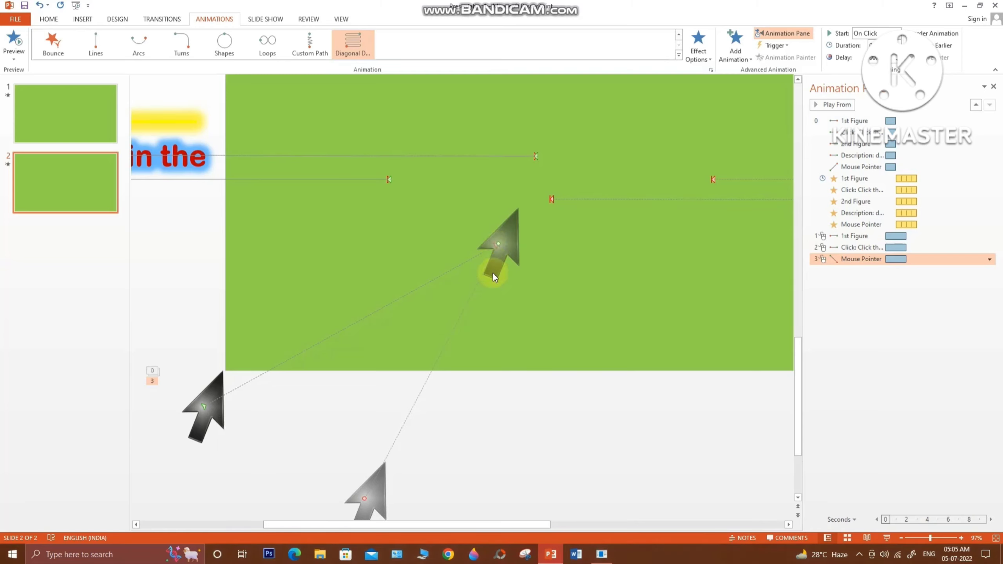
{"action": "left_click_drag", "start_coordinate": [367, 505], "coordinate": [204, 407]}
{"action": "scroll", "coordinate": [202, 405], "scroll_direction": "up", "scroll_amount": 2}
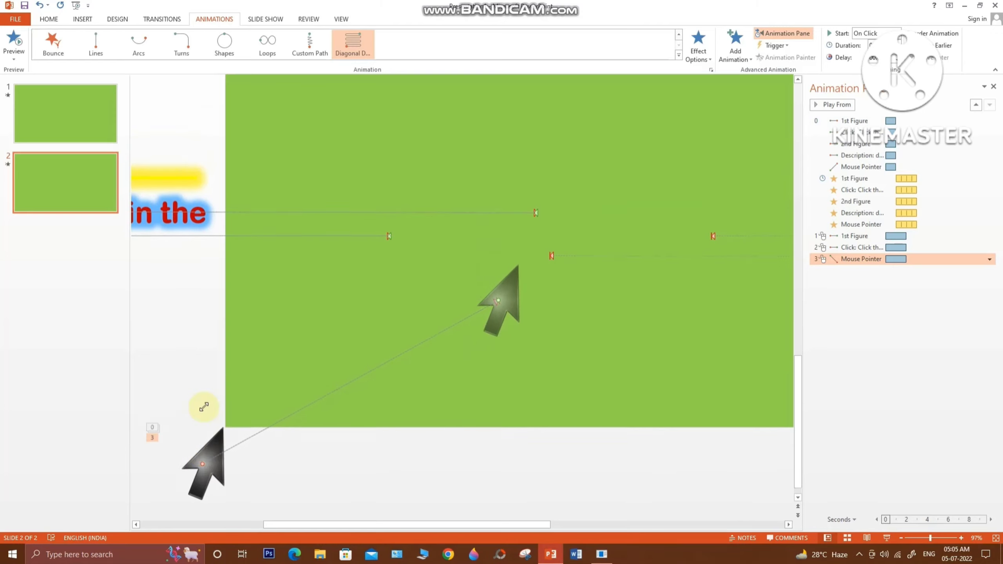
Add a Lines motion path with direction Right to the yellow 2nd Figure beside the slide.
{"action": "left_click_drag", "start_coordinate": [300, 524], "coordinate": [625, 504]}
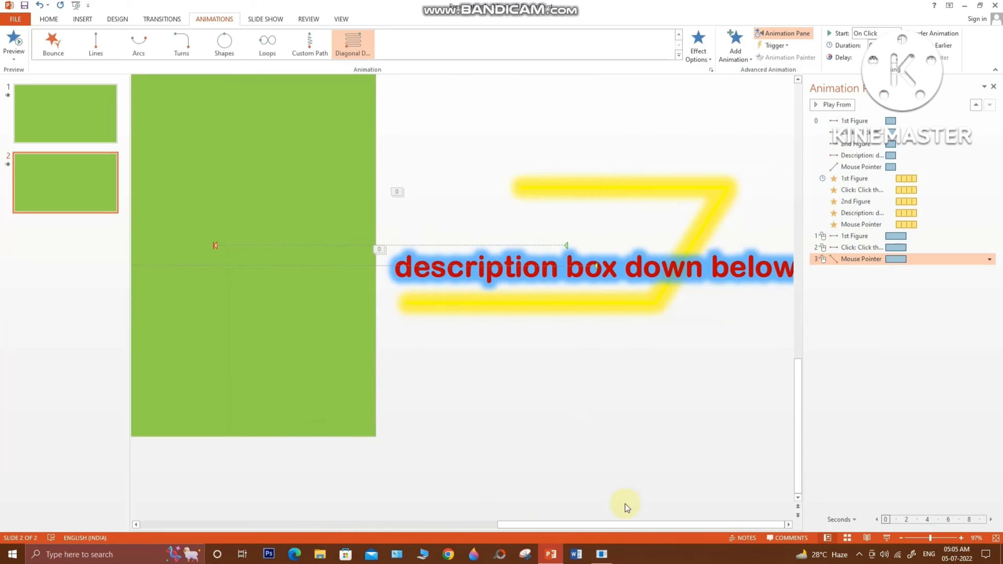
{"action": "left_click", "coordinate": [619, 186]}
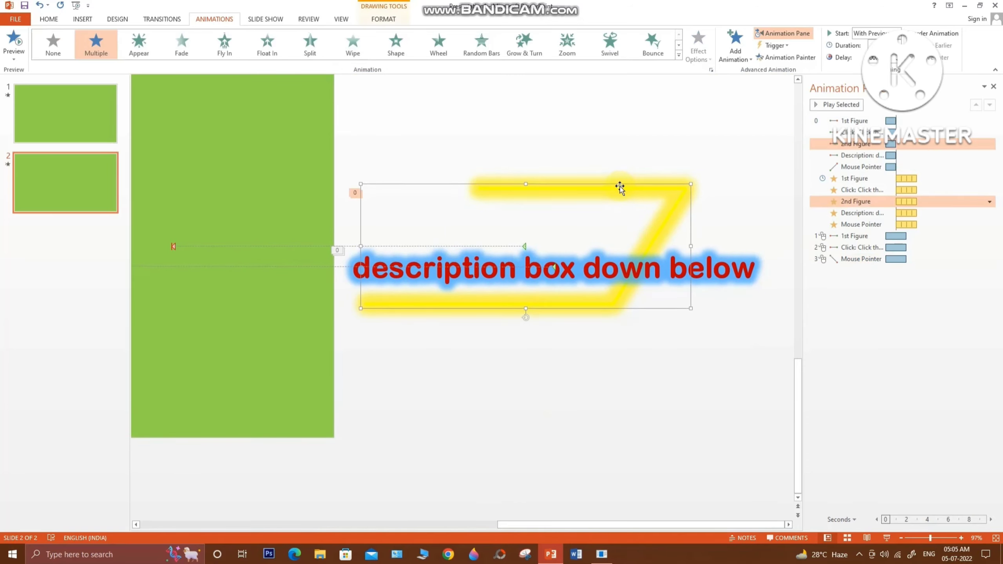
{"action": "left_click", "coordinate": [733, 55]}
{"action": "left_click", "coordinate": [728, 413]}
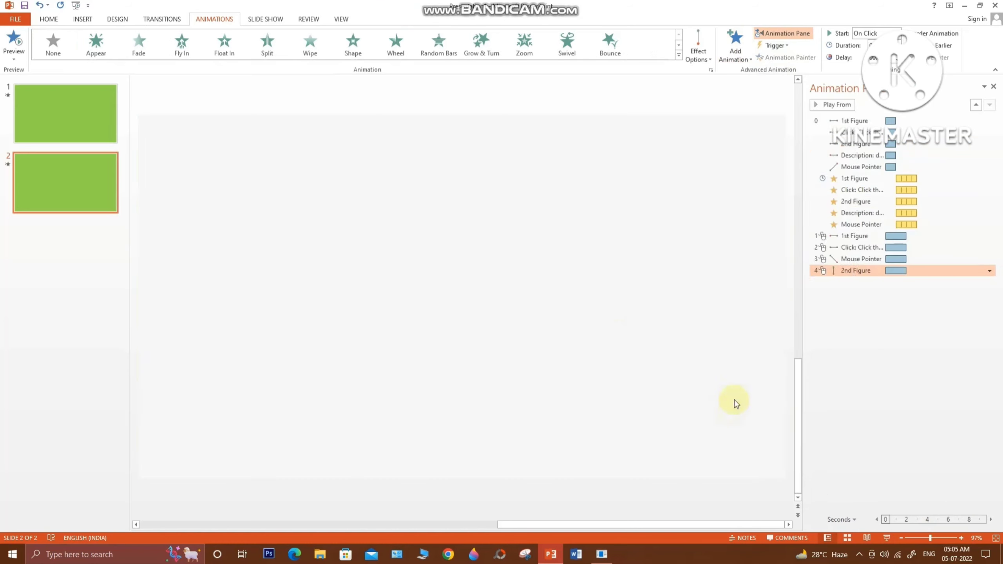
{"action": "left_click", "coordinate": [698, 50]}
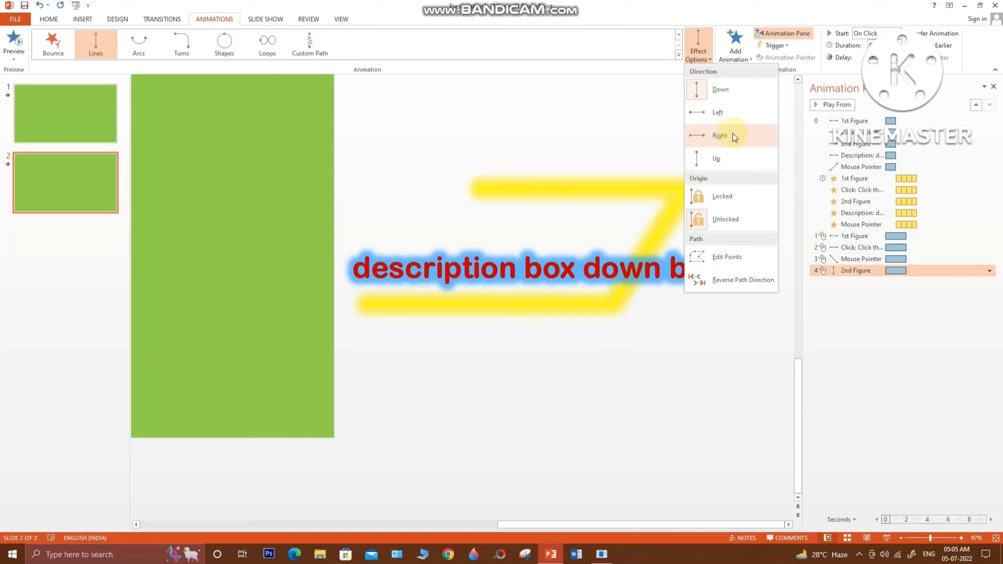
{"action": "left_click", "coordinate": [733, 135]}
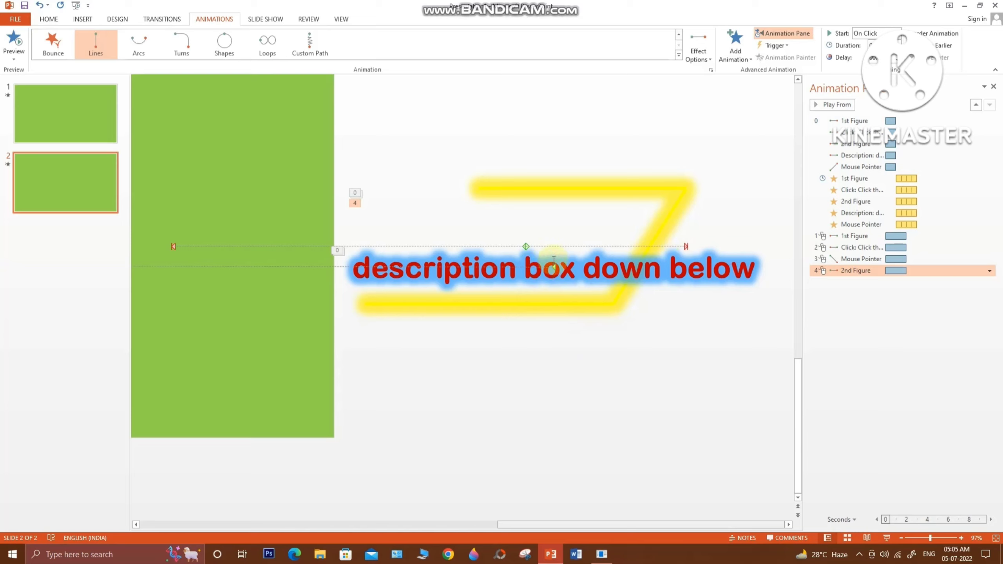
Reposition the 2nd Figure's new path to start at its entry path's on-slide end and finish on the off-slide figure.
{"action": "left_click", "coordinate": [528, 246]}
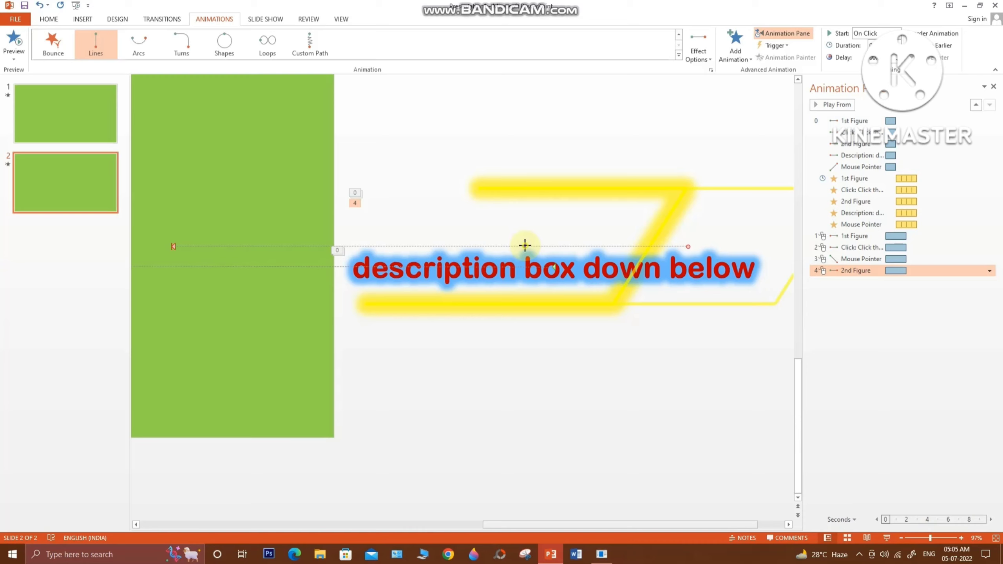
{"action": "left_click_drag", "start_coordinate": [525, 245], "coordinate": [173, 247]}
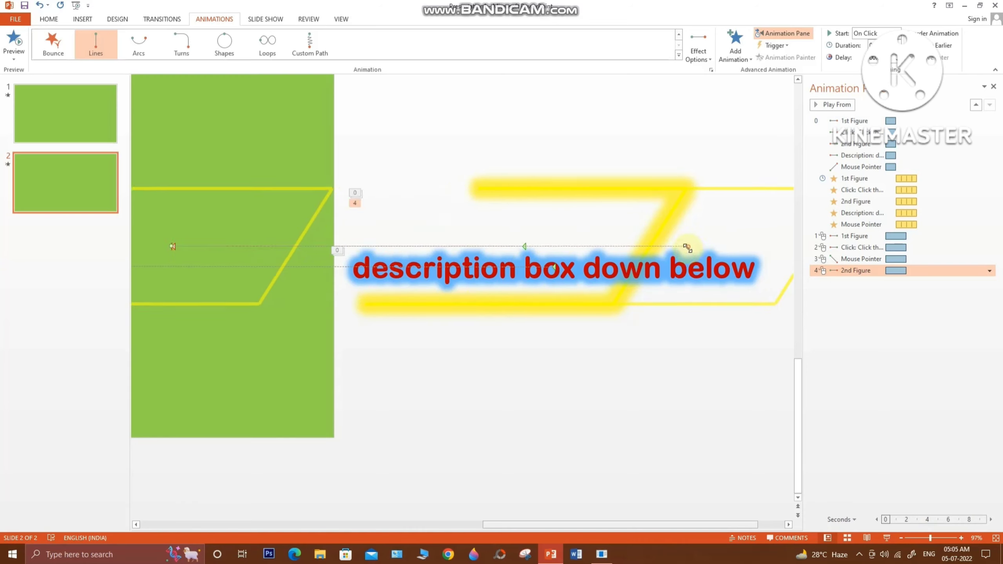
{"action": "left_click_drag", "start_coordinate": [688, 246], "coordinate": [525, 246]}
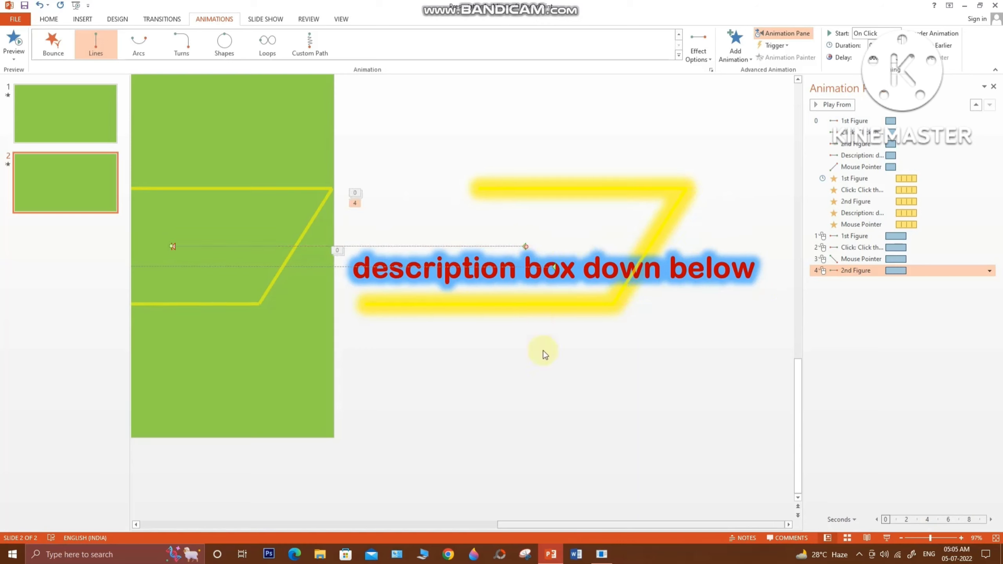
Add a Lines motion path with direction Right to the "description box down below" text.
{"action": "left_click", "coordinate": [705, 270]}
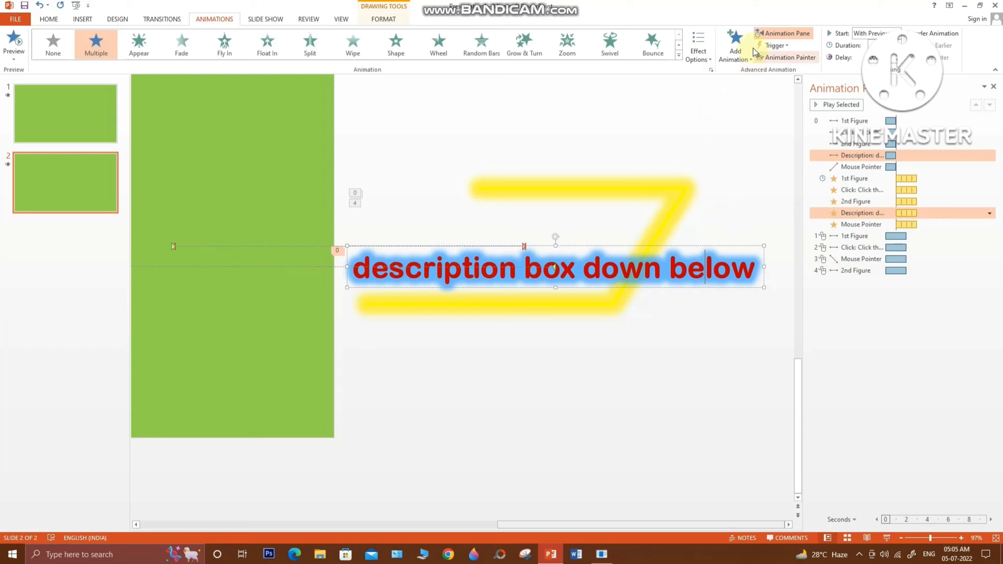
{"action": "left_click", "coordinate": [736, 44]}
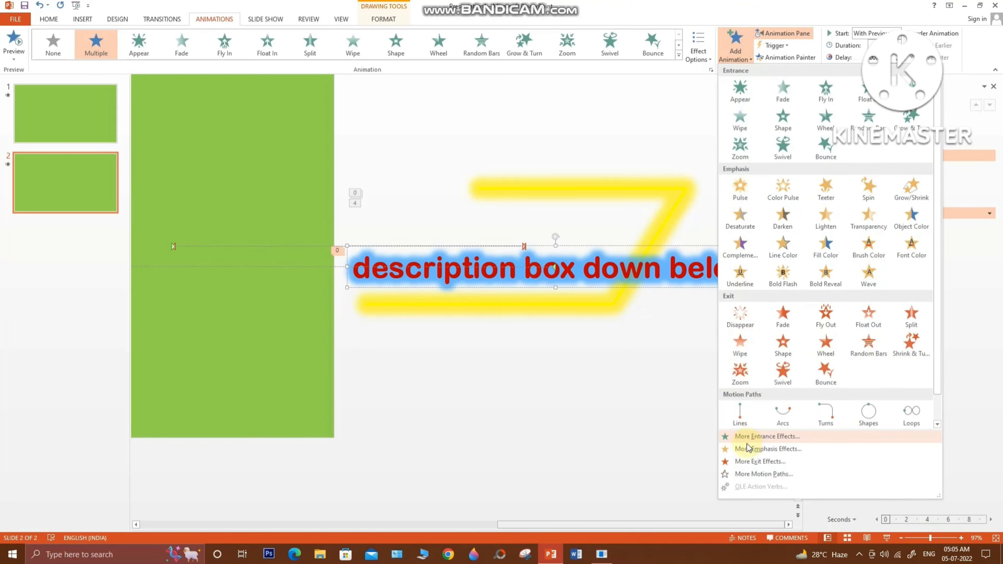
{"action": "left_click", "coordinate": [745, 424]}
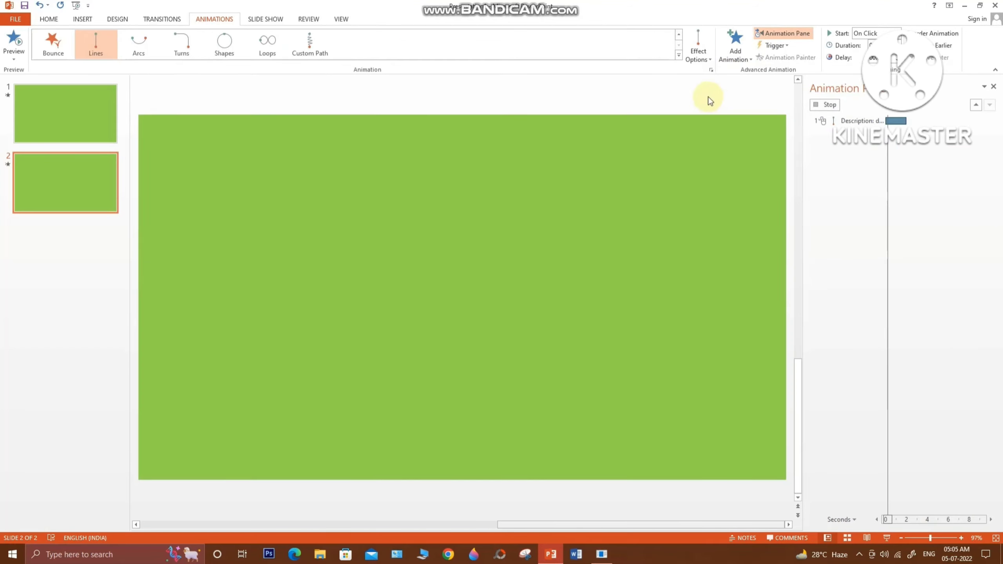
{"action": "left_click", "coordinate": [699, 52]}
{"action": "left_click", "coordinate": [710, 137]}
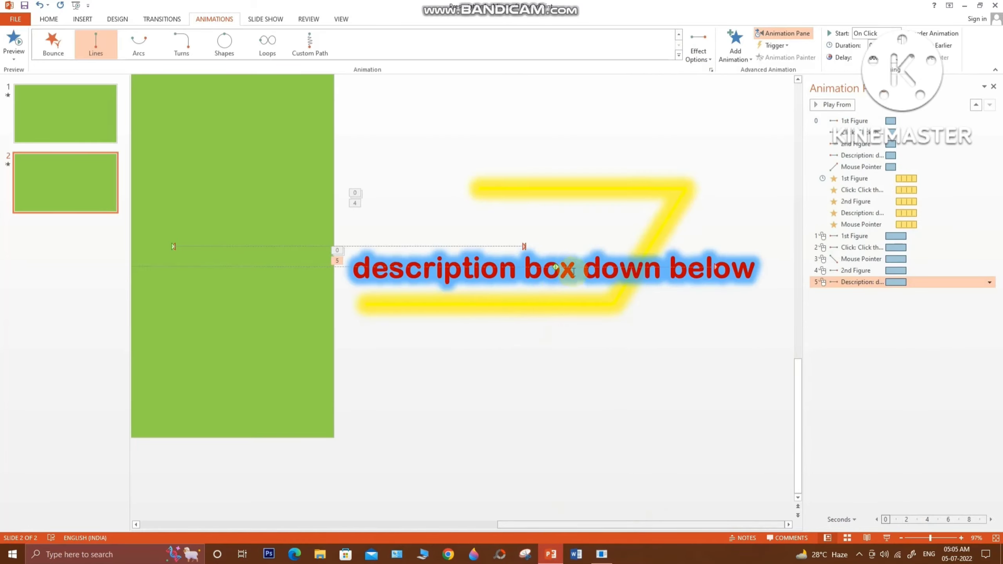
Move the start of the "description box down below" text's new path to its entry path's on-slide end.
{"action": "left_click", "coordinate": [558, 267]}
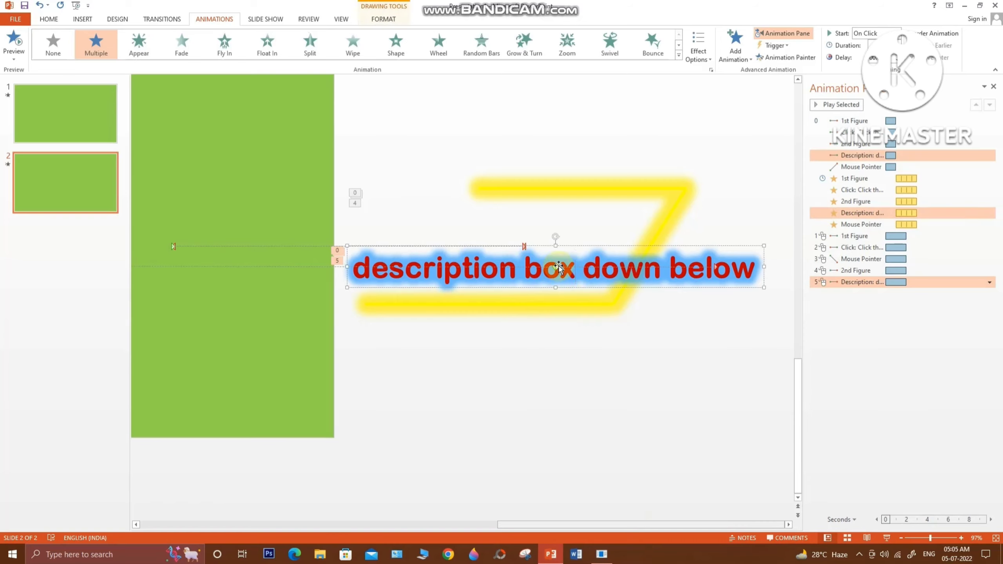
{"action": "left_click", "coordinate": [559, 268]}
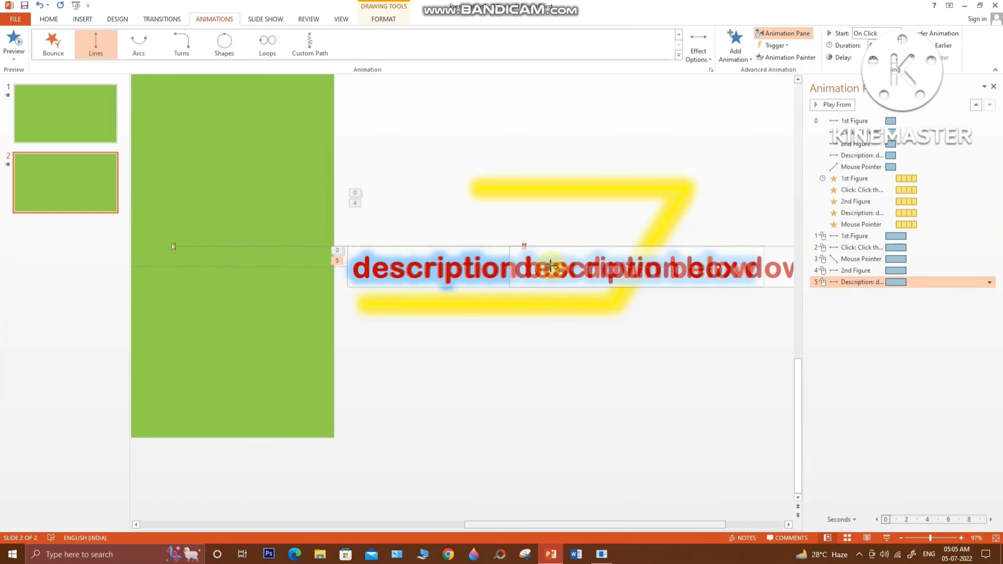
{"action": "left_click_drag", "start_coordinate": [555, 267], "coordinate": [232, 266]}
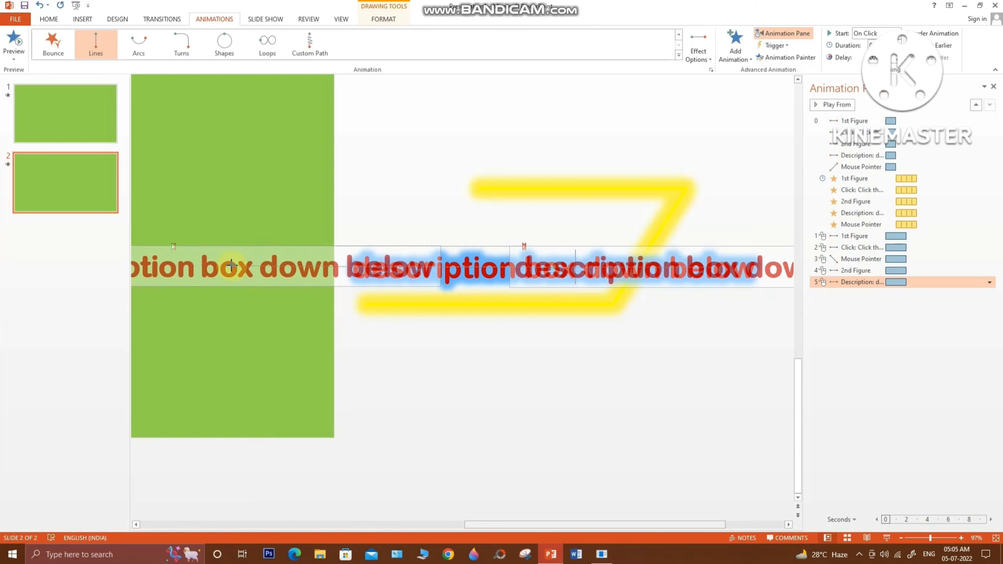
{"action": "left_click", "coordinate": [480, 527]}
{"action": "left_click_drag", "start_coordinate": [480, 527], "coordinate": [289, 527]}
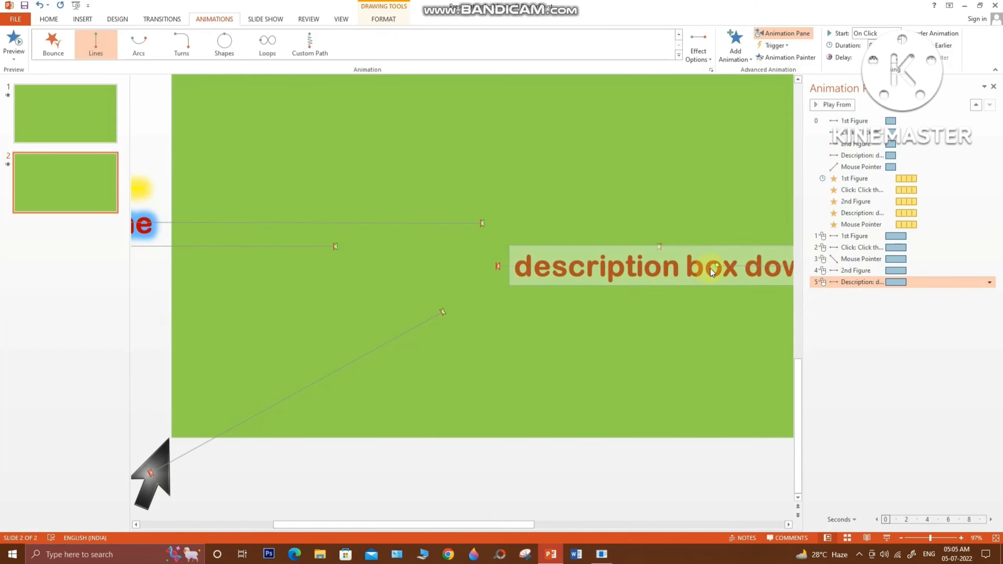
{"action": "left_click_drag", "start_coordinate": [710, 267], "coordinate": [496, 267]}
Move the end of the "description box down below" text's new path back onto the off-slide text and check its on-slide start.
{"action": "left_click_drag", "start_coordinate": [472, 525], "coordinate": [818, 548]}
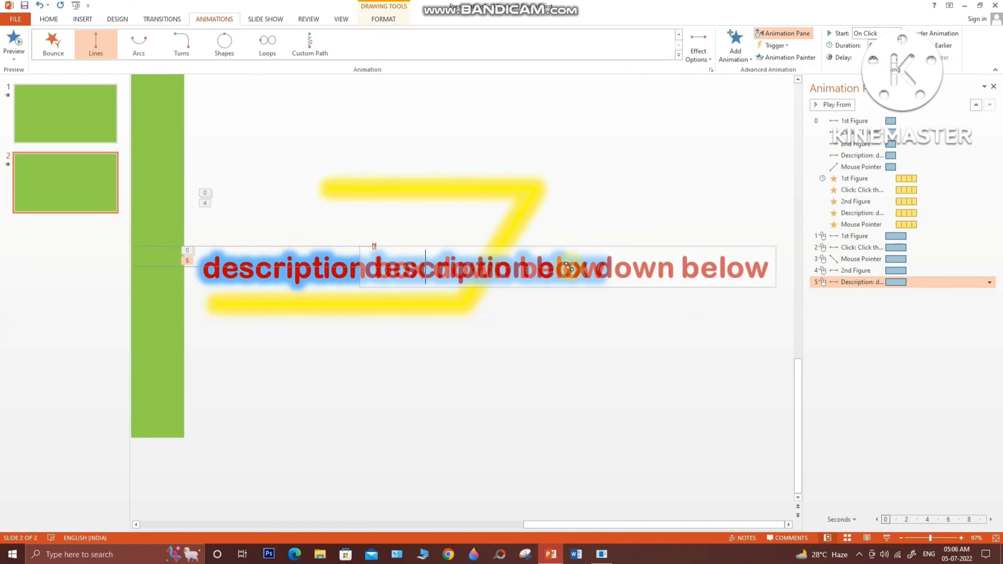
{"action": "left_click", "coordinate": [403, 268]}
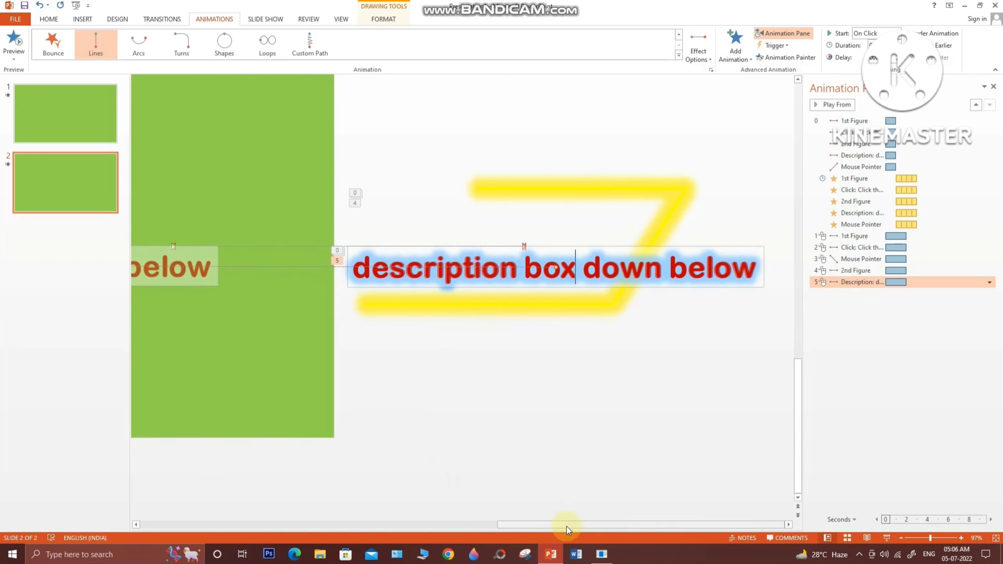
{"action": "left_click_drag", "start_coordinate": [567, 526], "coordinate": [425, 522]}
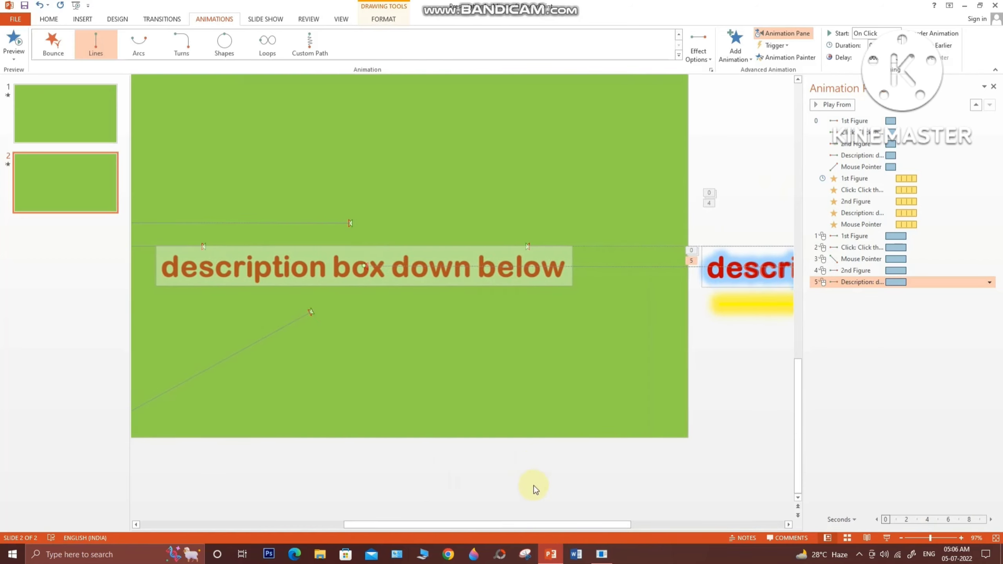
{"action": "left_click_drag", "start_coordinate": [535, 525], "coordinate": [486, 529]}
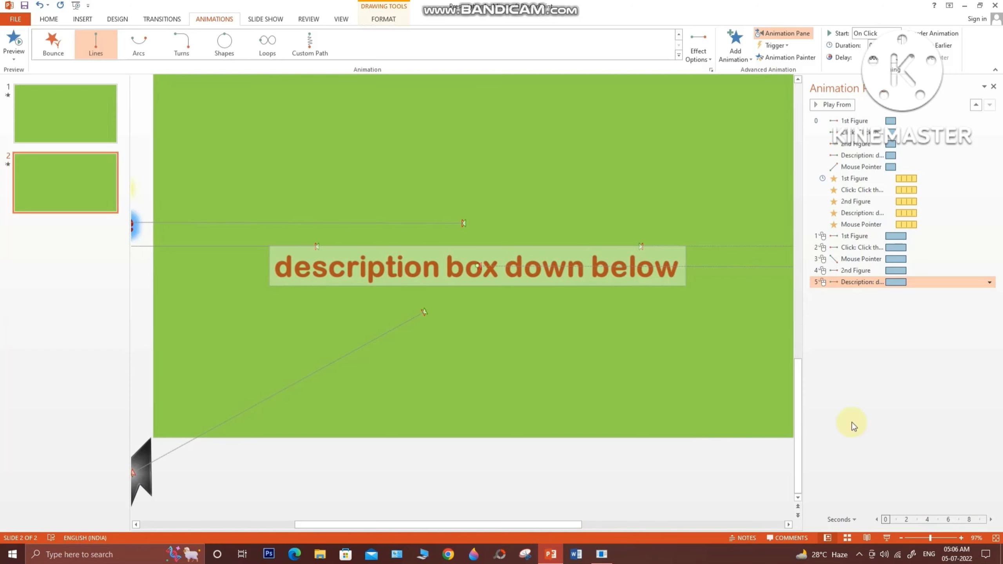
Set the 1st Figure's exit path to start After Previous and the other four exit paths to start With Previous.
{"action": "right_click", "coordinate": [924, 236]}
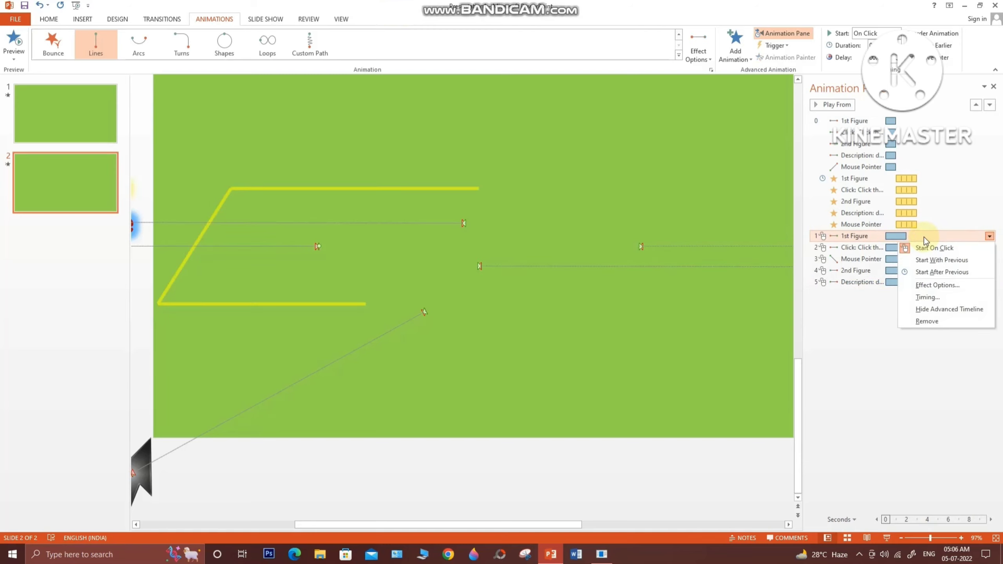
{"action": "left_click", "coordinate": [929, 273]}
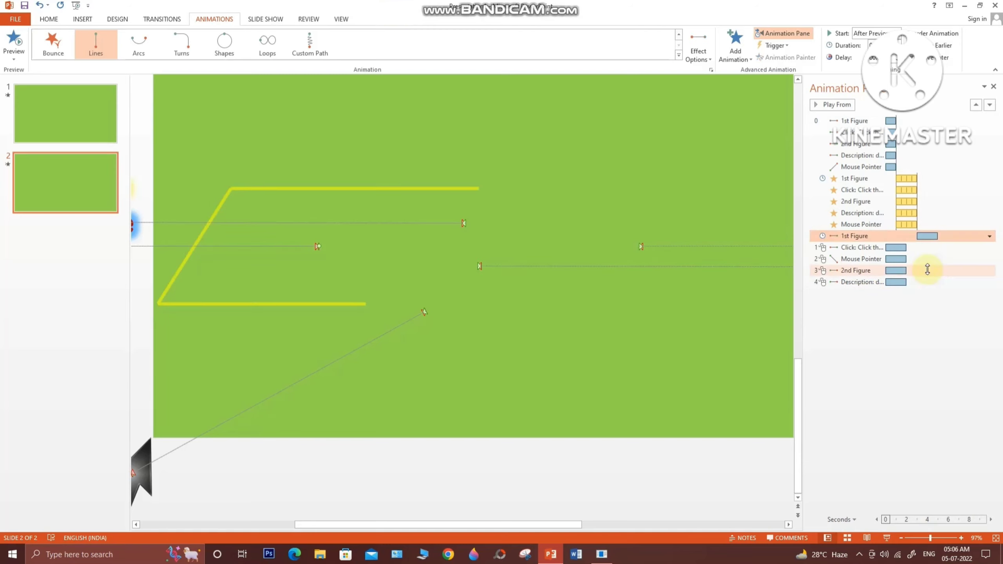
{"action": "right_click", "coordinate": [920, 248]}
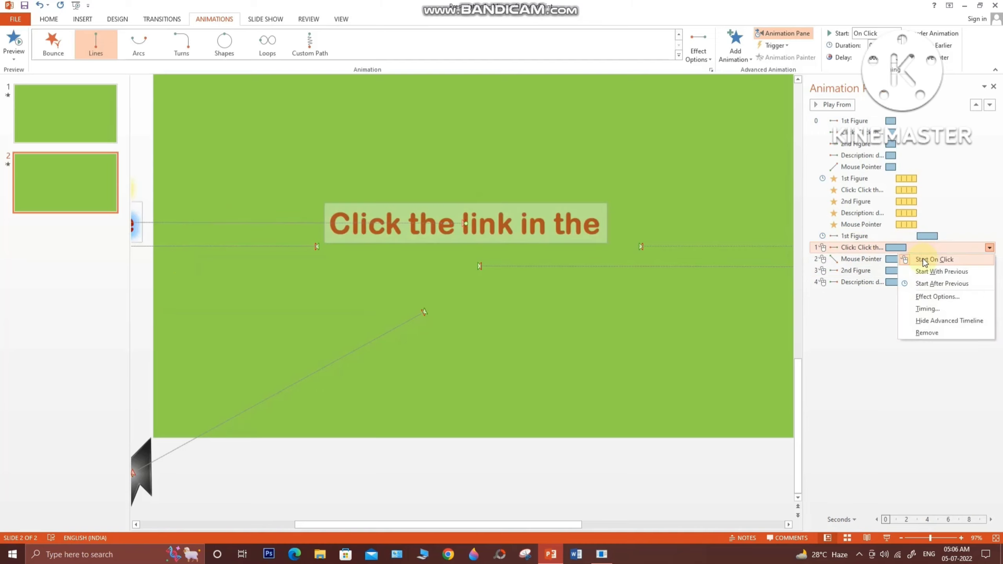
{"action": "left_click", "coordinate": [936, 272]}
{"action": "right_click", "coordinate": [921, 261]}
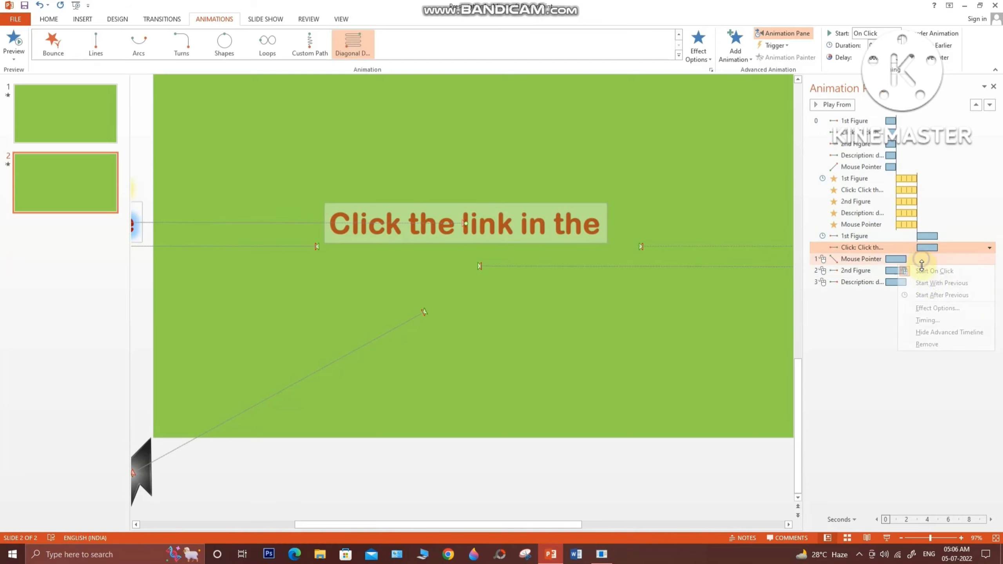
{"action": "left_click", "coordinate": [933, 283]}
{"action": "right_click", "coordinate": [923, 270]}
{"action": "left_click", "coordinate": [930, 294]}
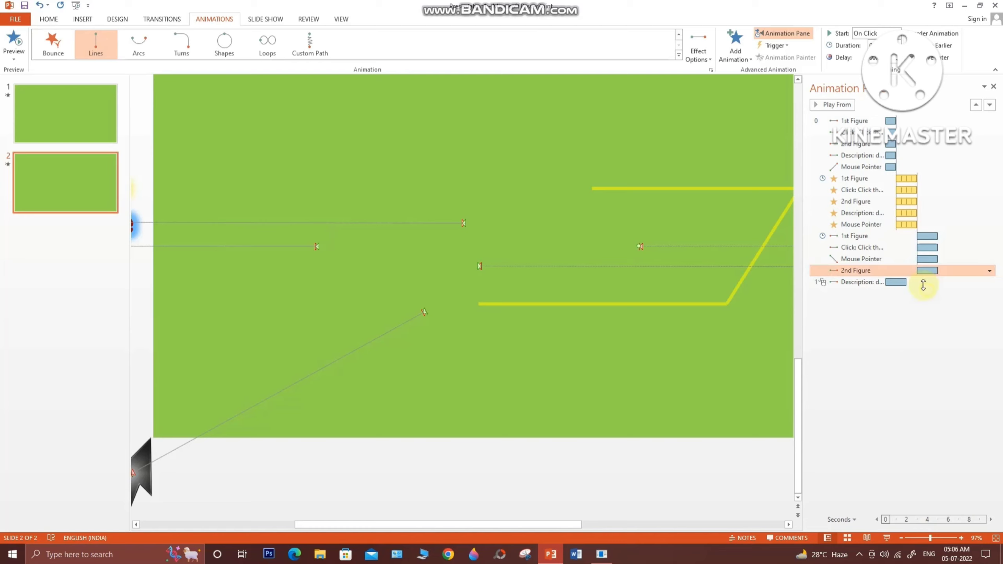
{"action": "right_click", "coordinate": [922, 282]}
{"action": "left_click", "coordinate": [932, 307]}
{"action": "left_click", "coordinate": [925, 384]}
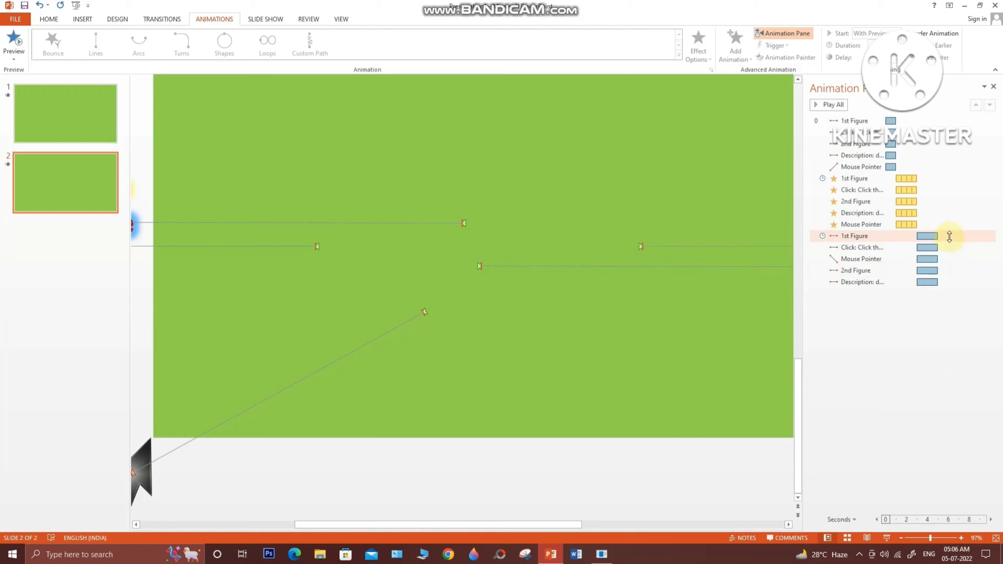
Set the duration of all five exit paths to 1 second (Fast) and preview the slide's full animation sequence.
{"action": "left_click_drag", "start_coordinate": [950, 237], "coordinate": [946, 278]}
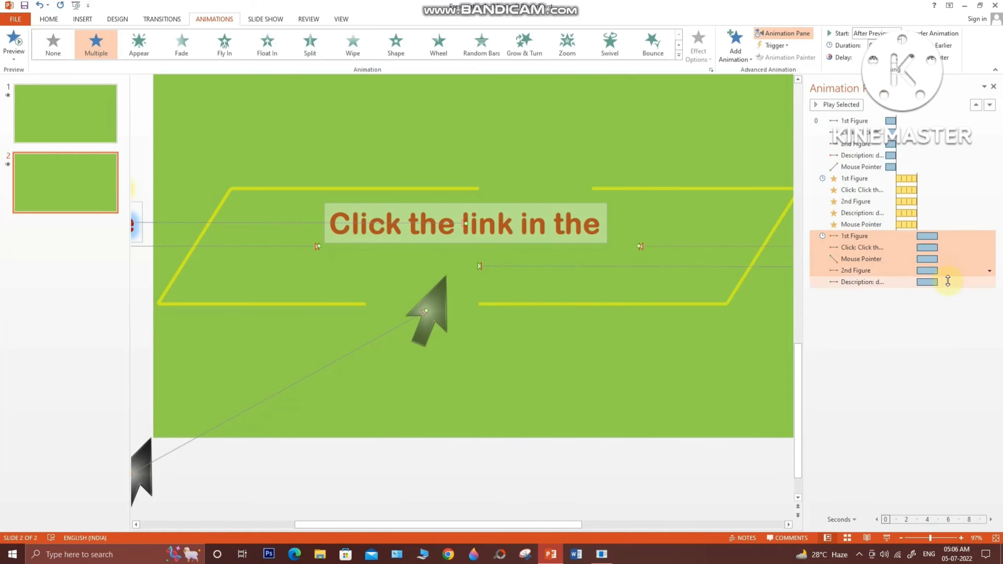
{"action": "right_click", "coordinate": [952, 261]}
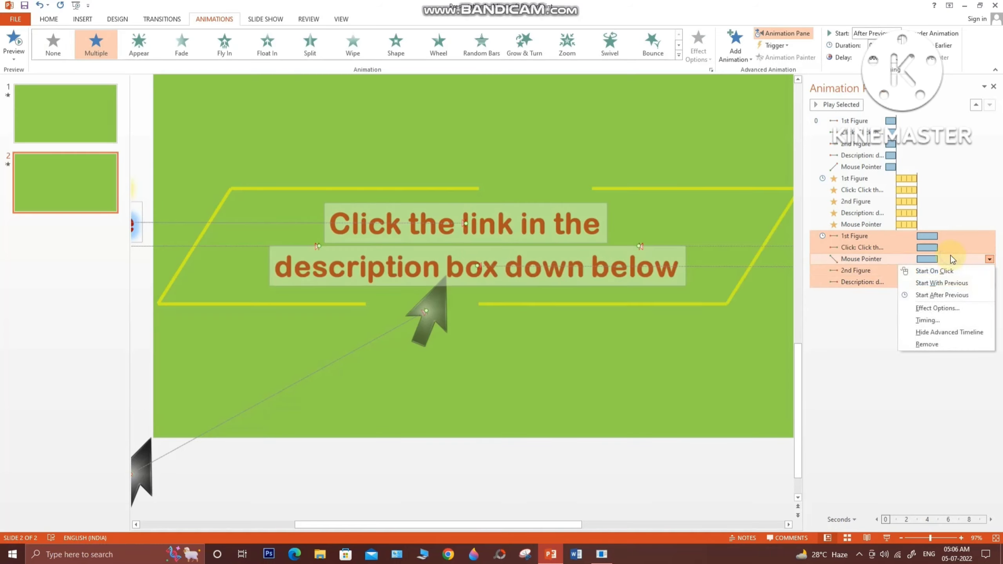
{"action": "left_click", "coordinate": [953, 310]}
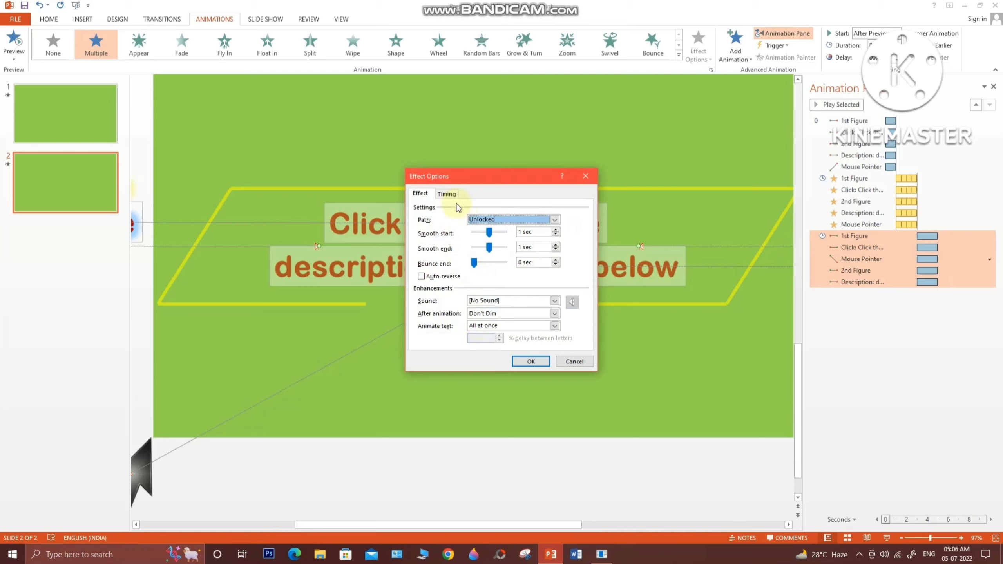
{"action": "left_click", "coordinate": [448, 194]}
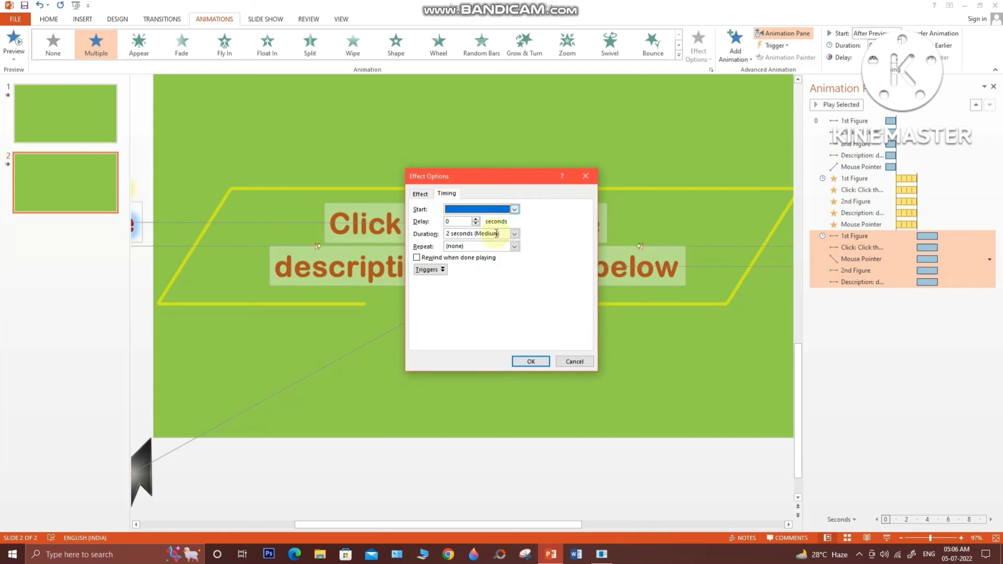
{"action": "left_click", "coordinate": [515, 234]}
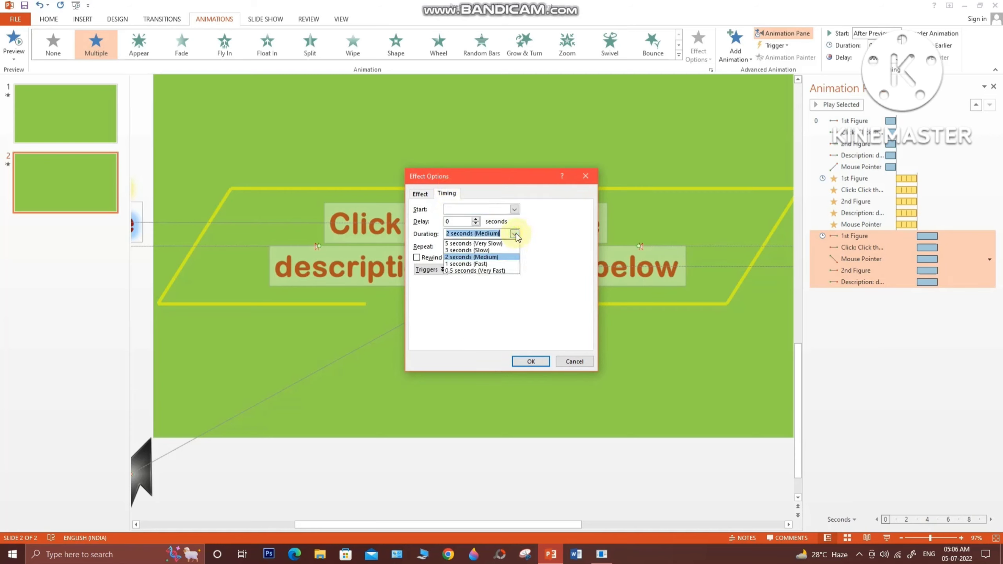
{"action": "left_click", "coordinate": [494, 266]}
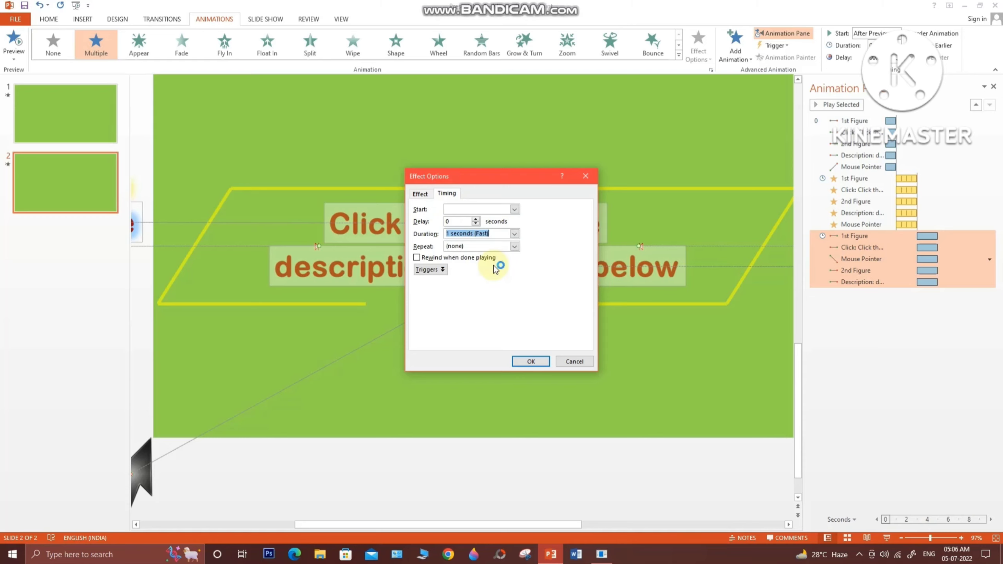
{"action": "left_click", "coordinate": [532, 361]}
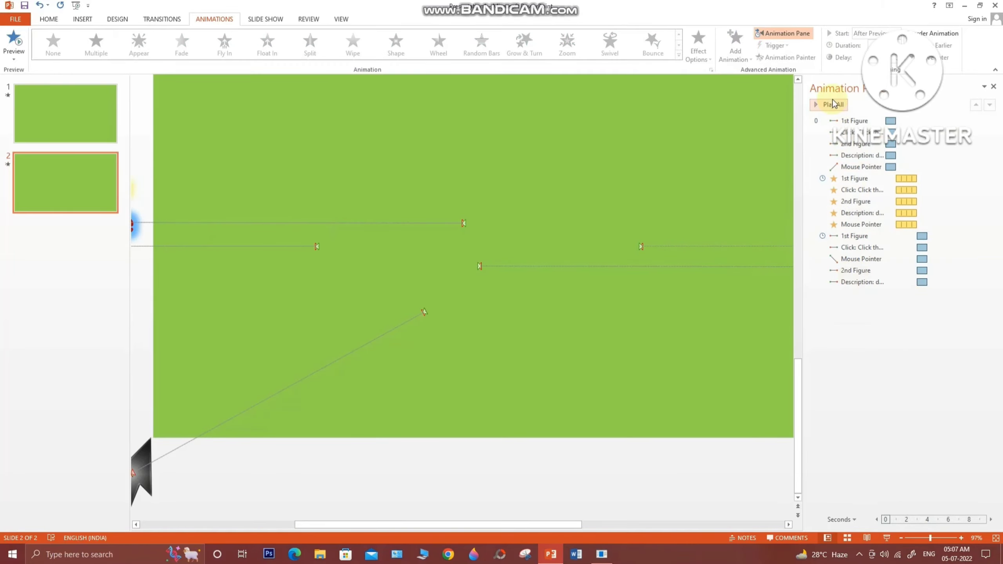
{"action": "left_click", "coordinate": [832, 105]}
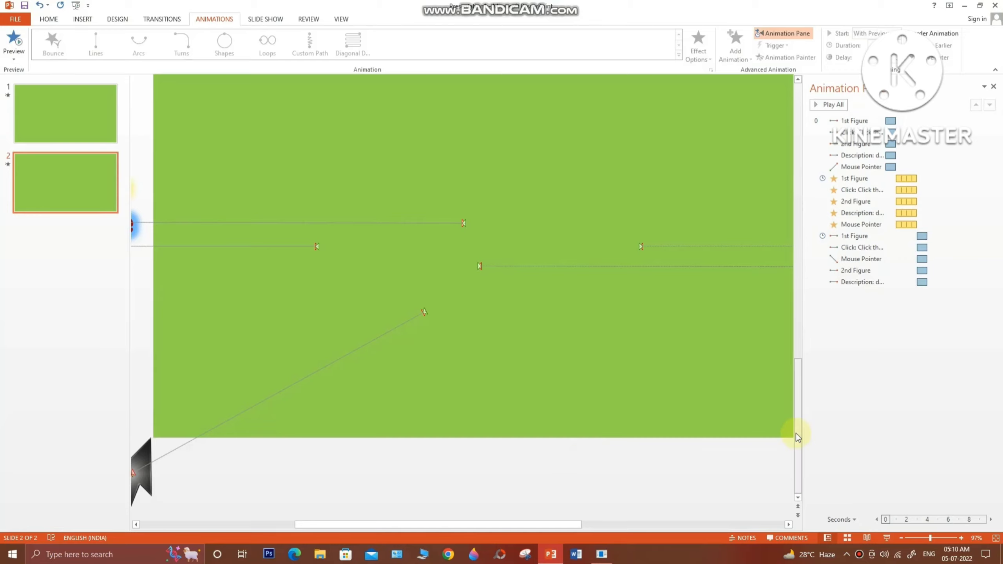
Set the sound of the Mouse Pointer's Pulse effect to Click.
{"action": "left_click", "coordinate": [894, 228]}
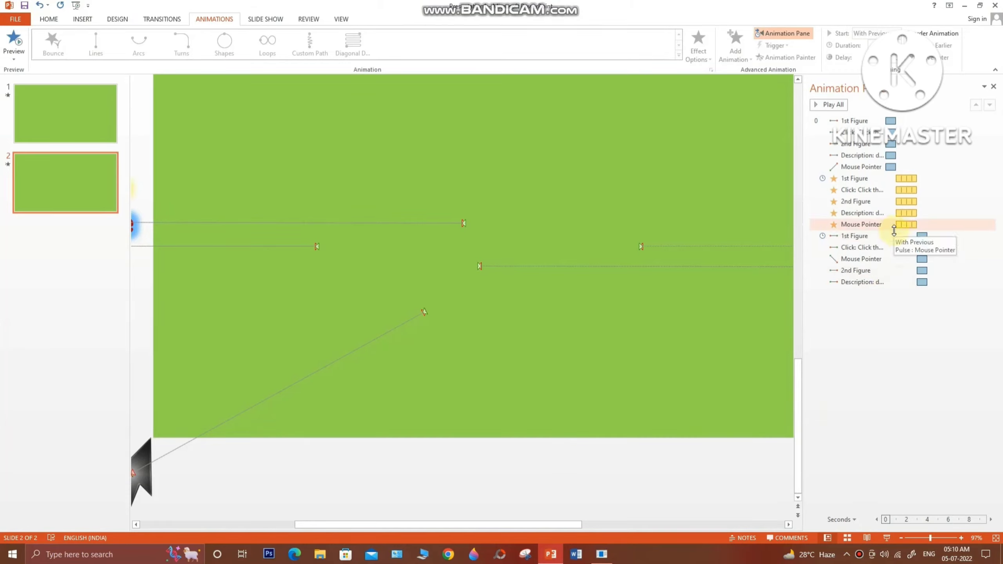
{"action": "right_click", "coordinate": [931, 224]}
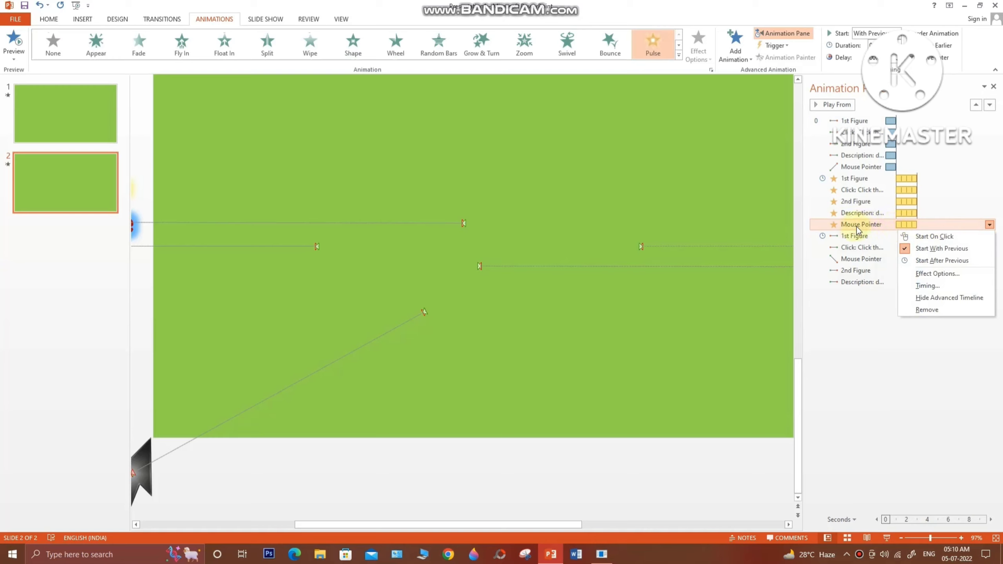
{"action": "left_click", "coordinate": [933, 273]}
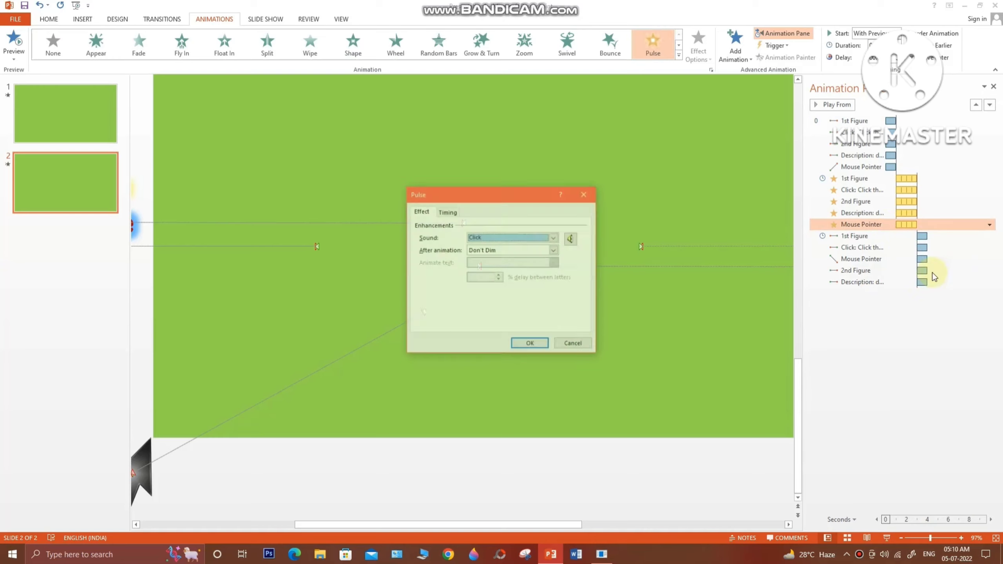
{"action": "left_click", "coordinate": [554, 238]}
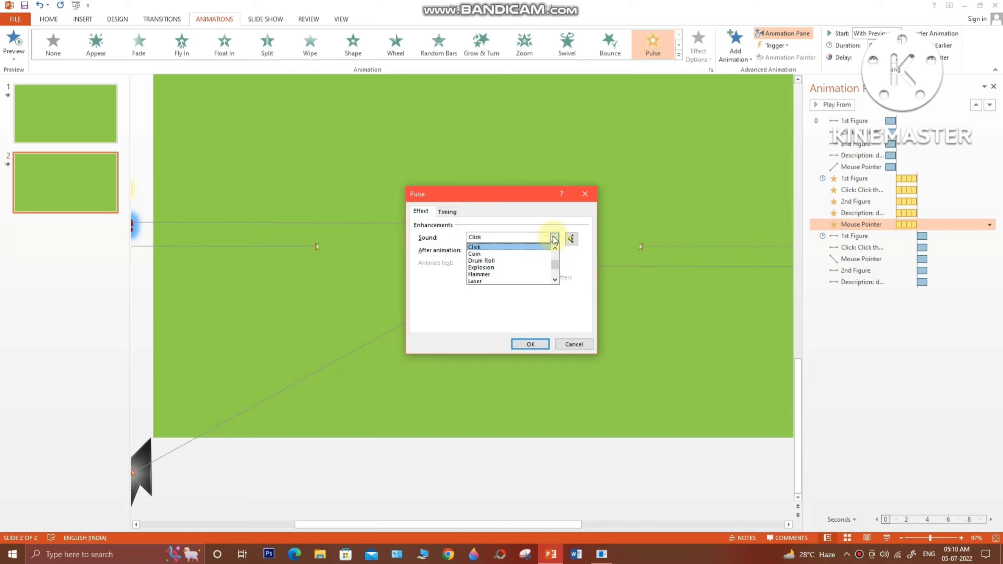
{"action": "left_click", "coordinate": [522, 247]}
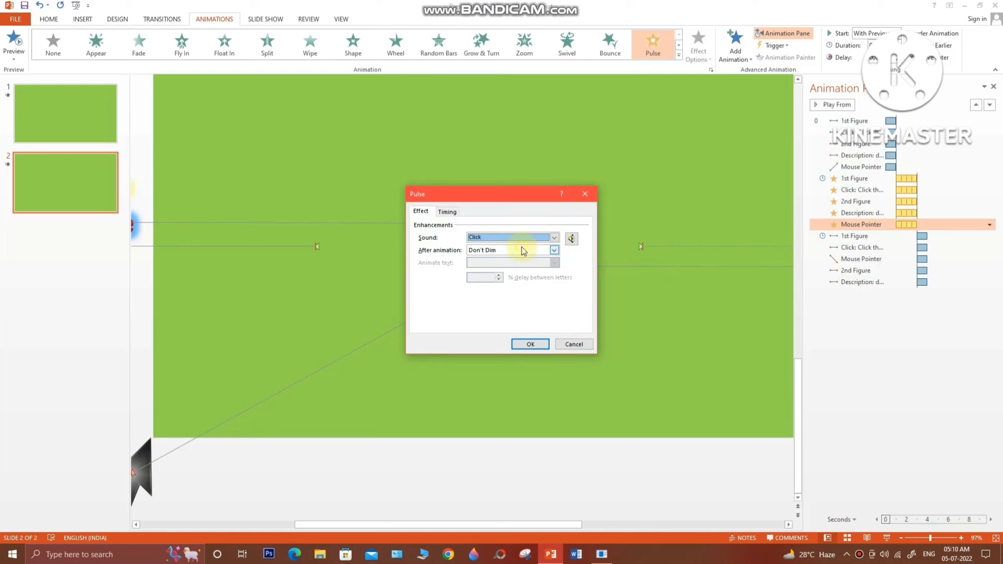
{"action": "left_click", "coordinate": [530, 344]}
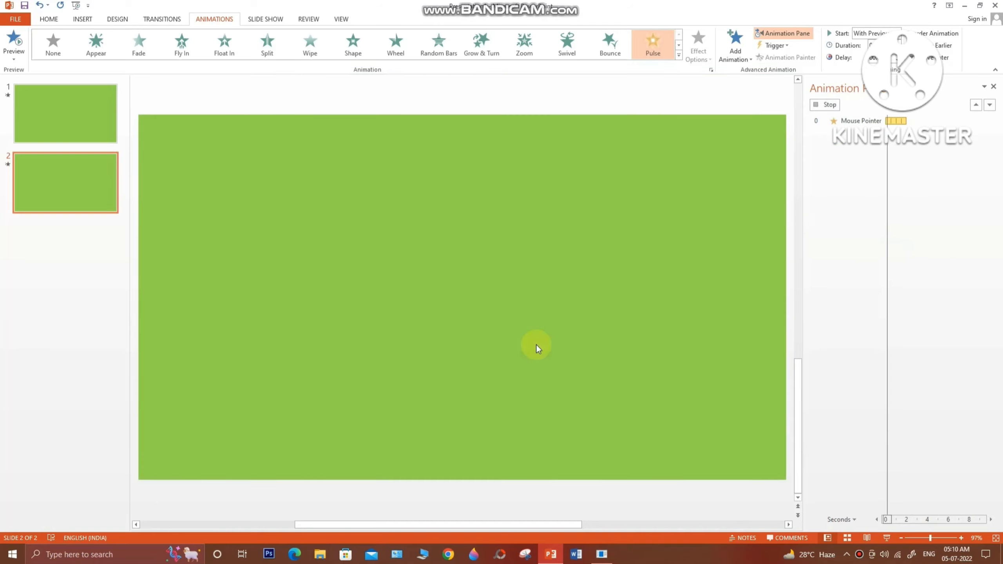
Play all of slide 2's animations, run the slide show from this slide, and return to editing.
{"action": "left_click", "coordinate": [852, 429]}
{"action": "left_click", "coordinate": [839, 105]}
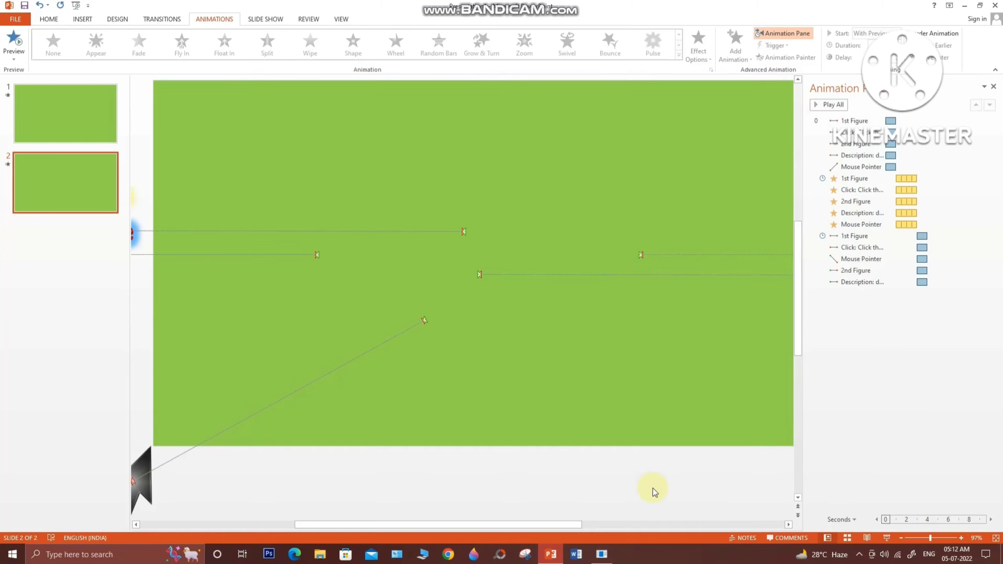
{"action": "left_click", "coordinate": [887, 538]}
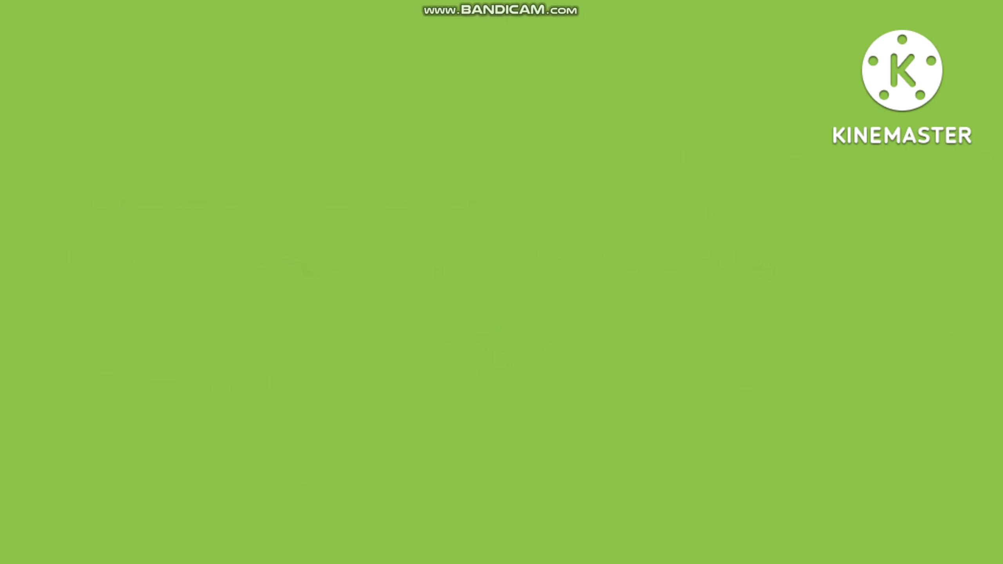
{"action": "key", "text": "Escape"}
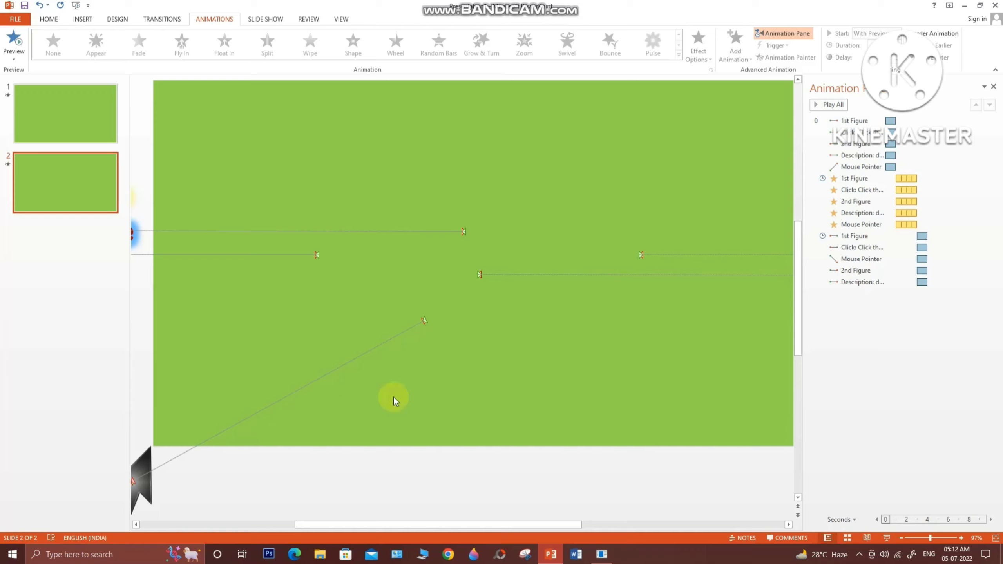
Save the presentation to the Desktop as an MPEG-4 Video named "Click the link button".
{"action": "left_click", "coordinate": [15, 19]}
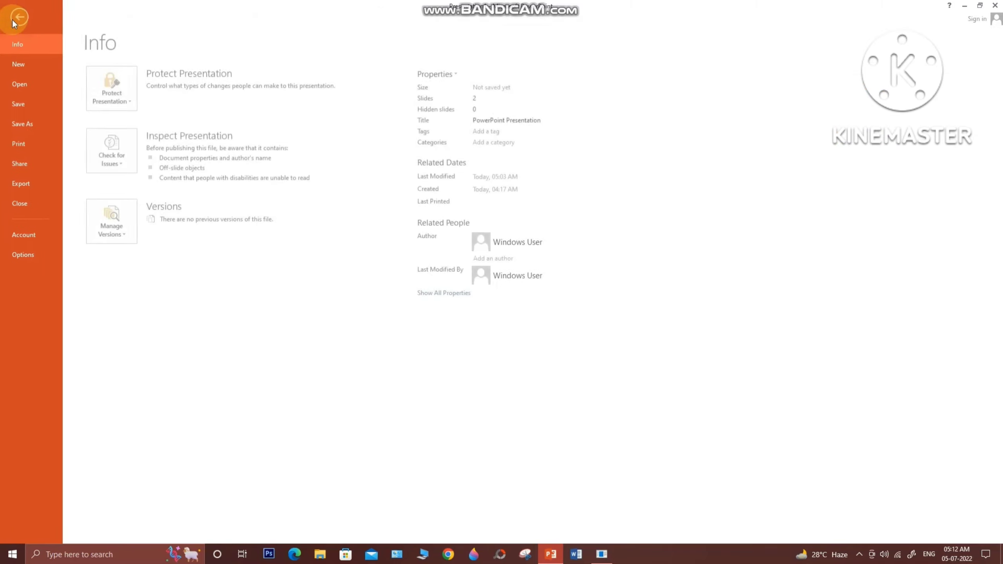
{"action": "left_click", "coordinate": [25, 124]}
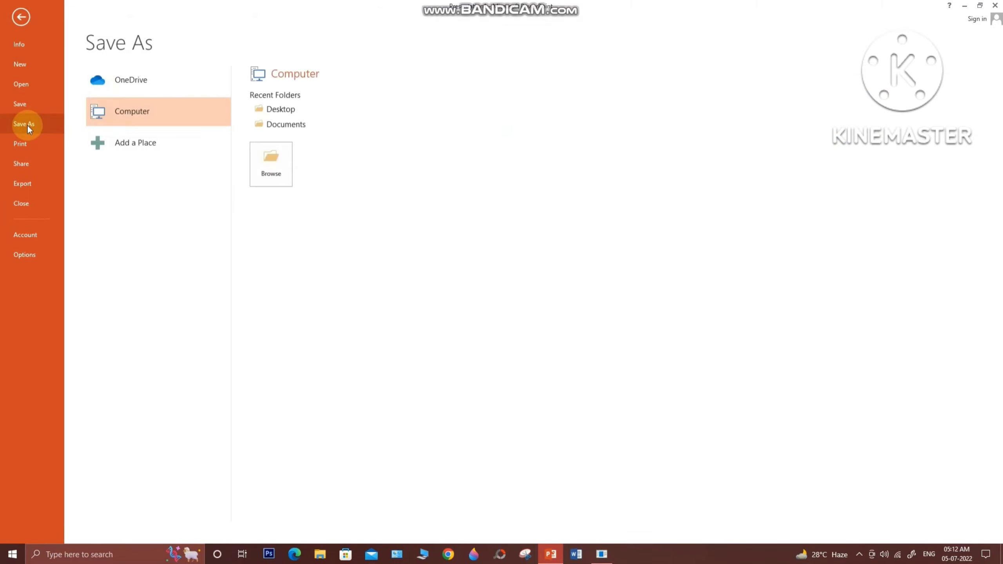
{"action": "left_click", "coordinate": [259, 169]}
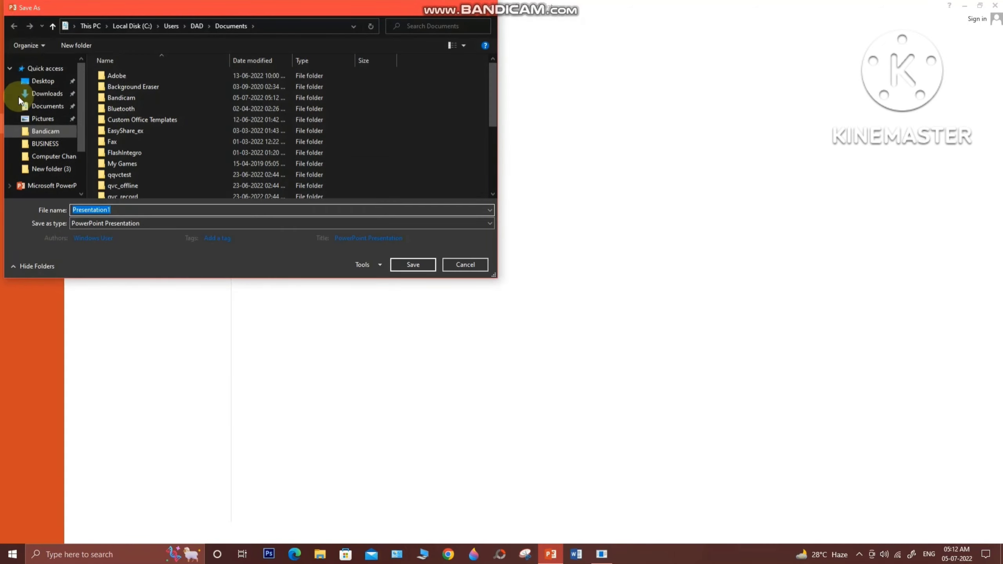
{"action": "left_click", "coordinate": [43, 81]}
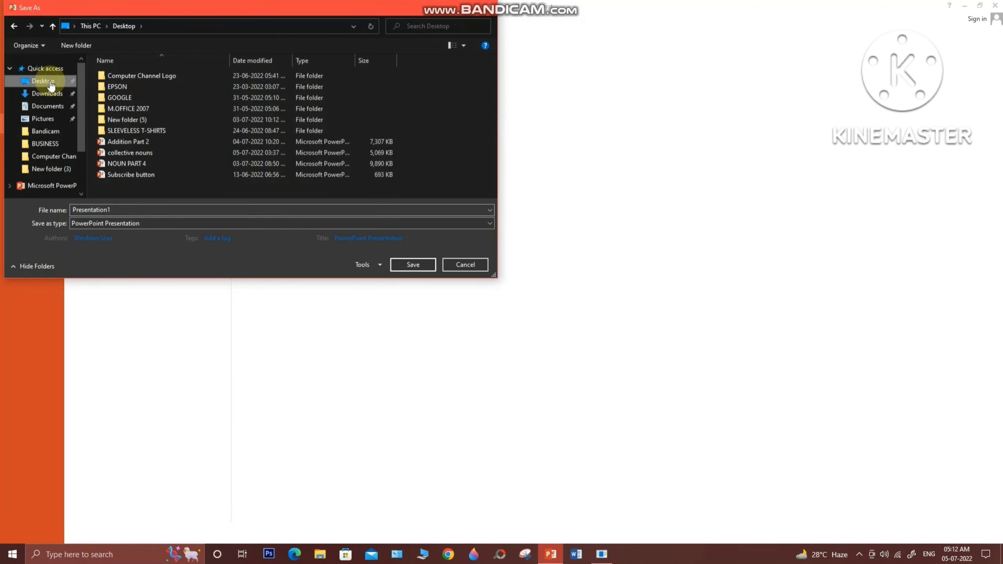
{"action": "left_click", "coordinate": [113, 209]}
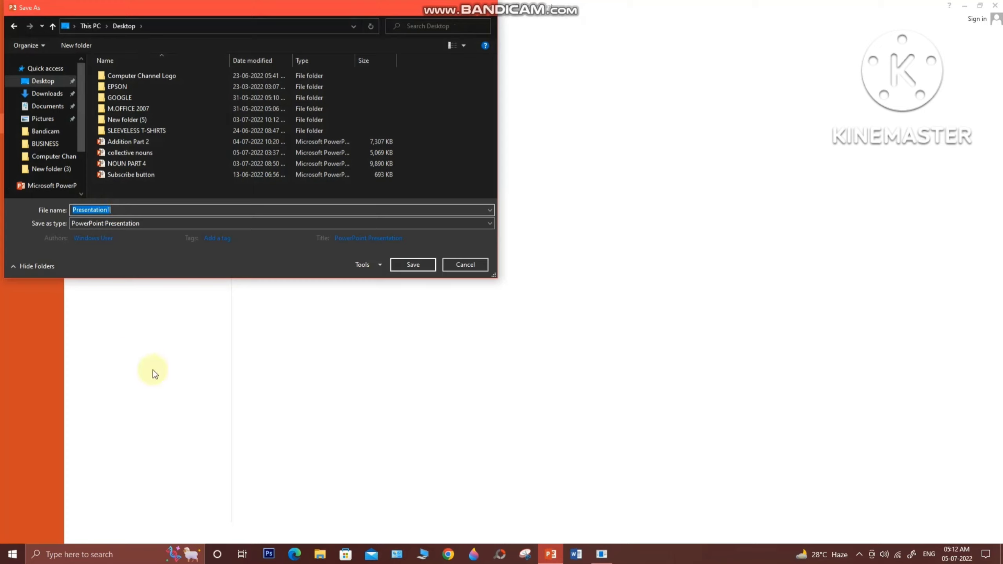
{"action": "type", "text": "Click the link button"}
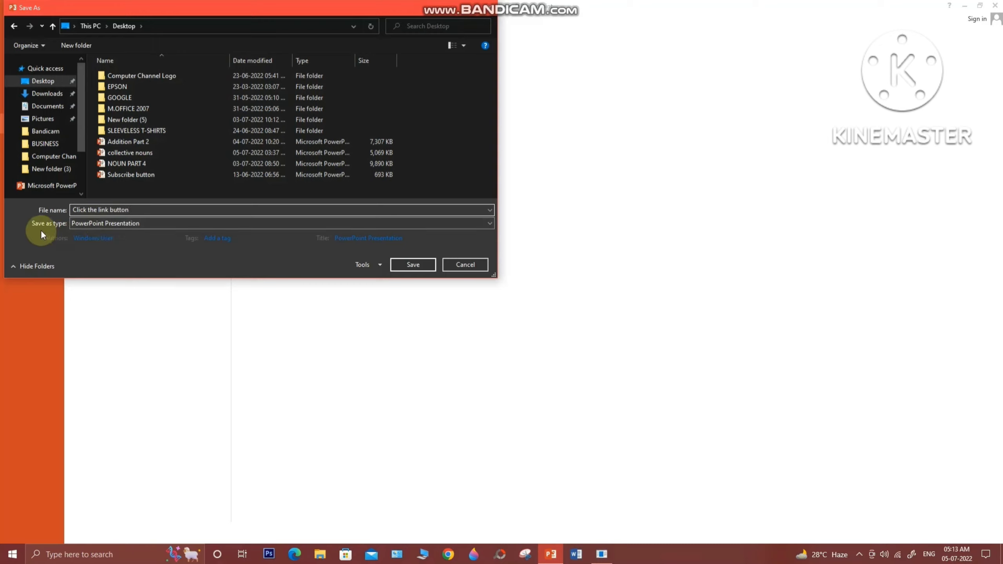
{"action": "left_click", "coordinate": [90, 225]}
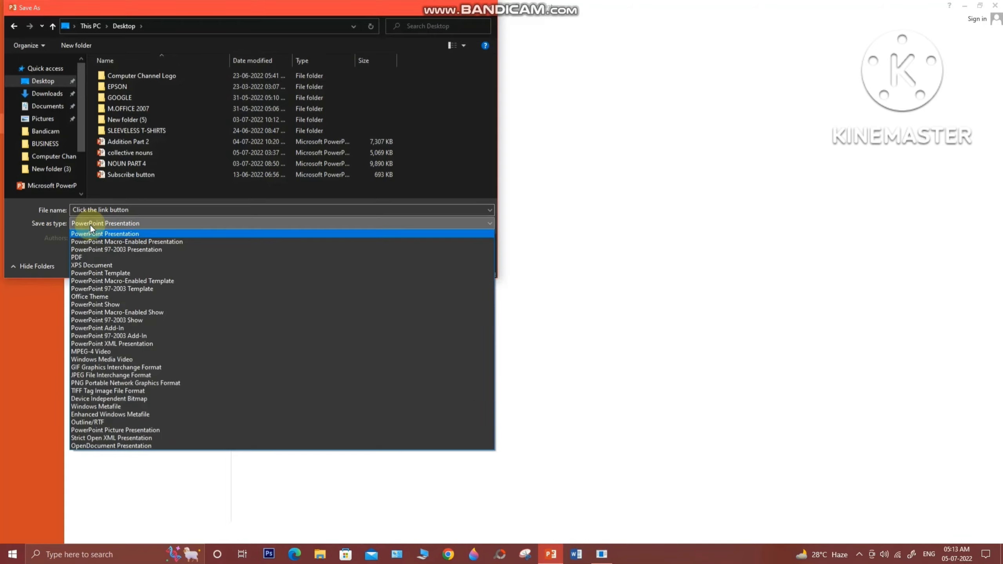
{"action": "left_click", "coordinate": [113, 352]}
{"action": "left_click", "coordinate": [423, 264]}
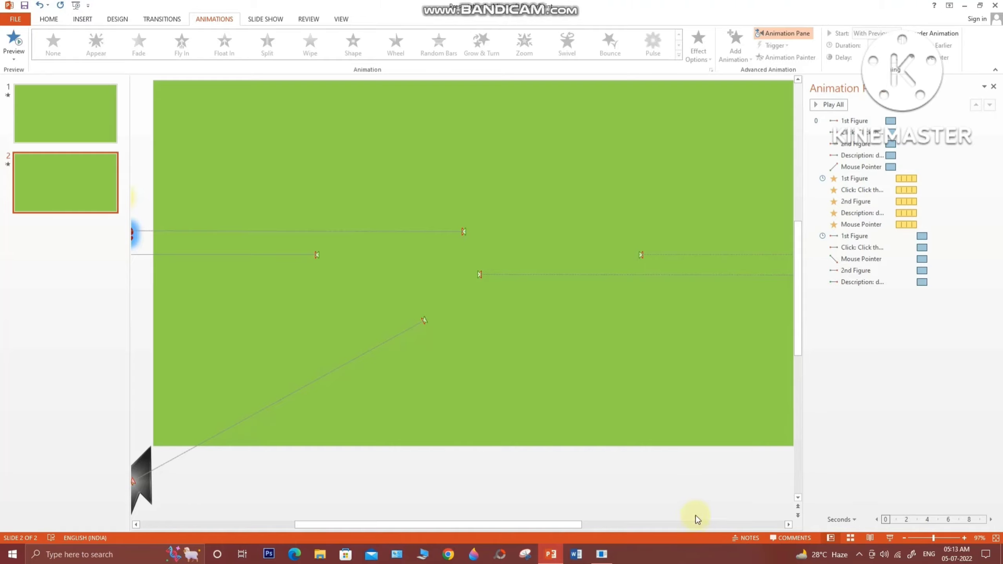
Switch to the desktop and play the exported "Click the link button" video in the media player.
{"action": "left_click", "coordinate": [967, 11]}
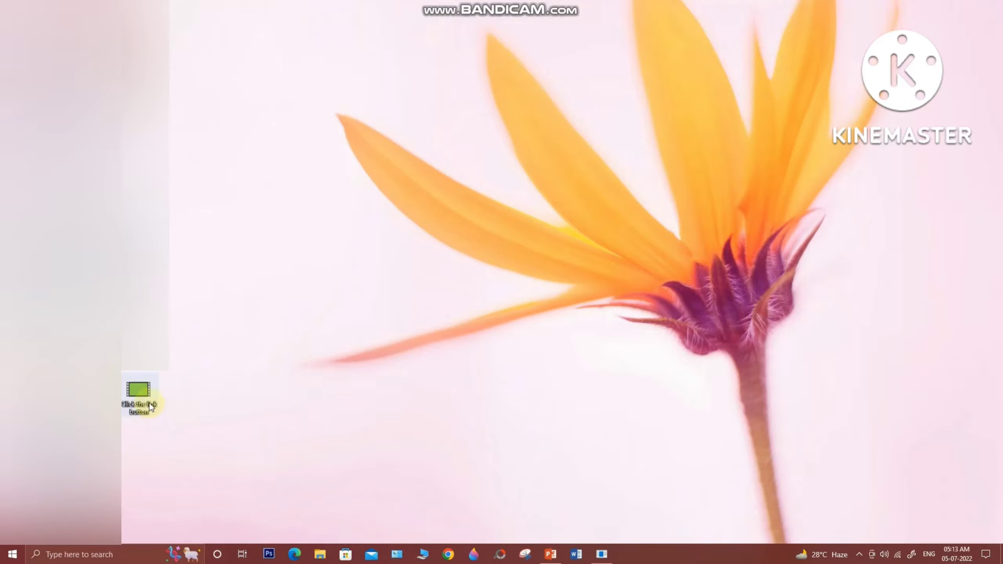
{"action": "double_click", "coordinate": [141, 391]}
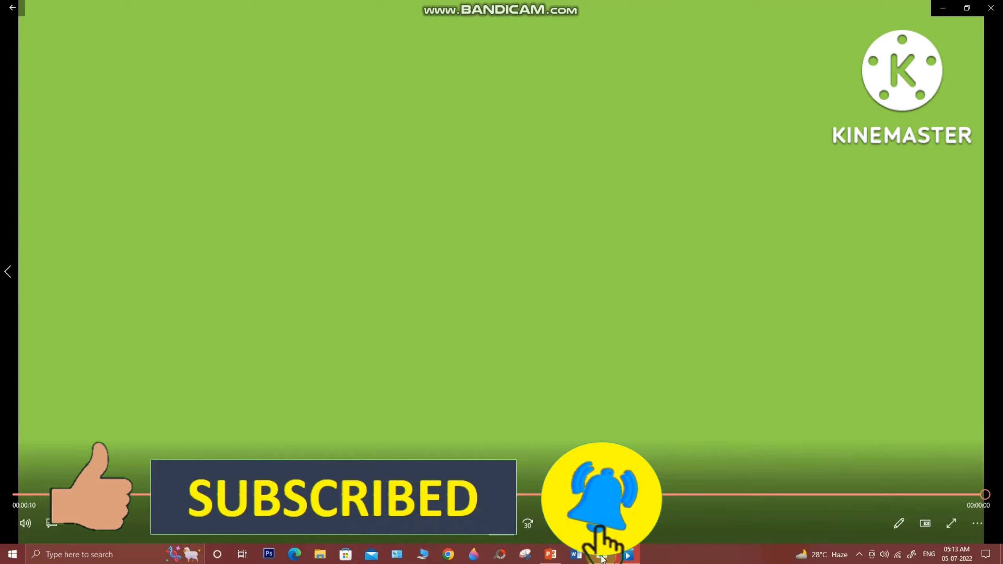
{"action": "mouse_move", "coordinate": [603, 561]}
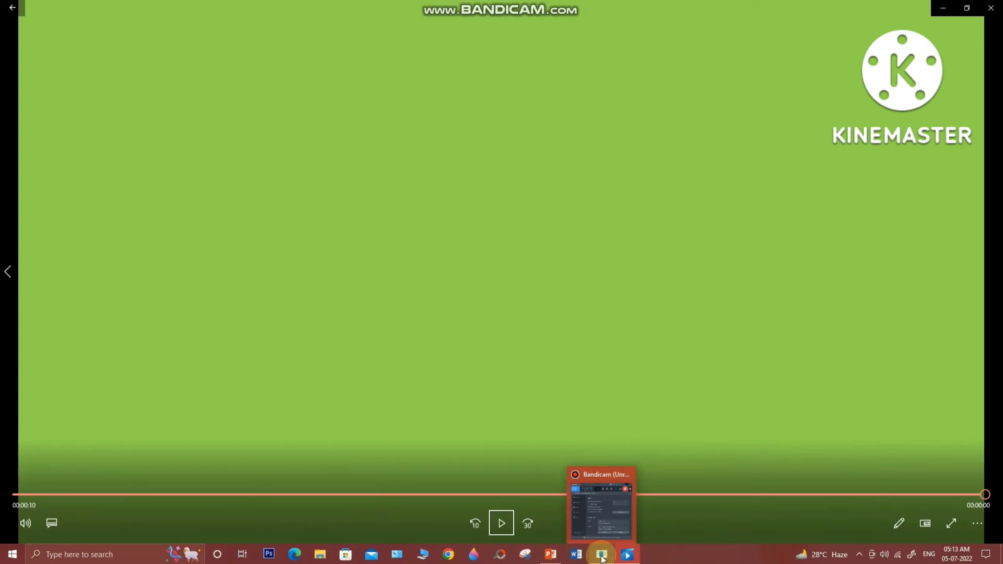